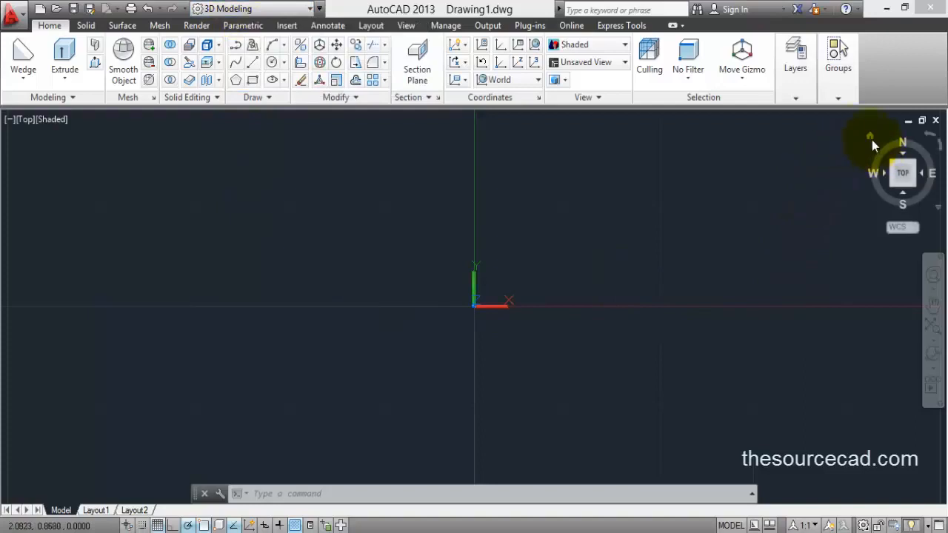
Switch to the home isometric view and draw a rectangle on the ground plane around the origin.
{"action": "left_click", "coordinate": [871, 139]}
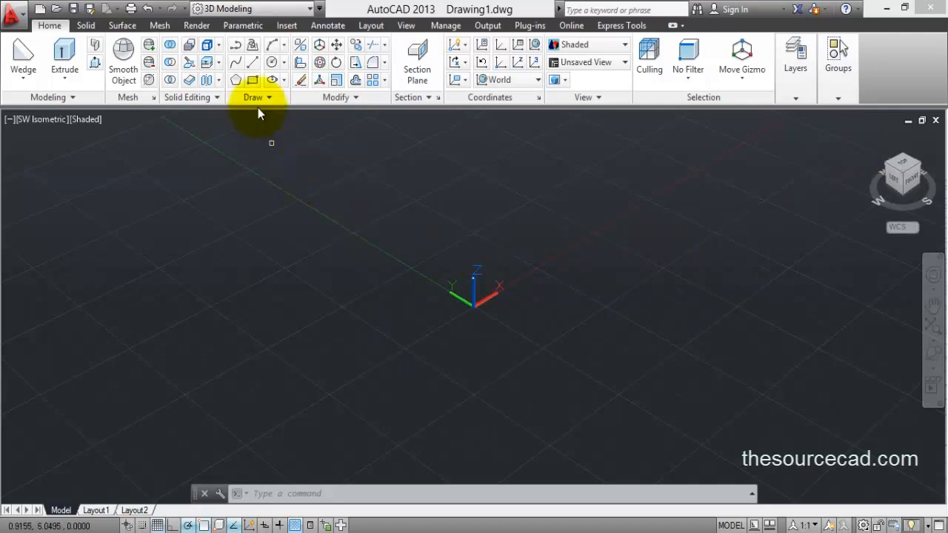
{"action": "left_click", "coordinate": [253, 80]}
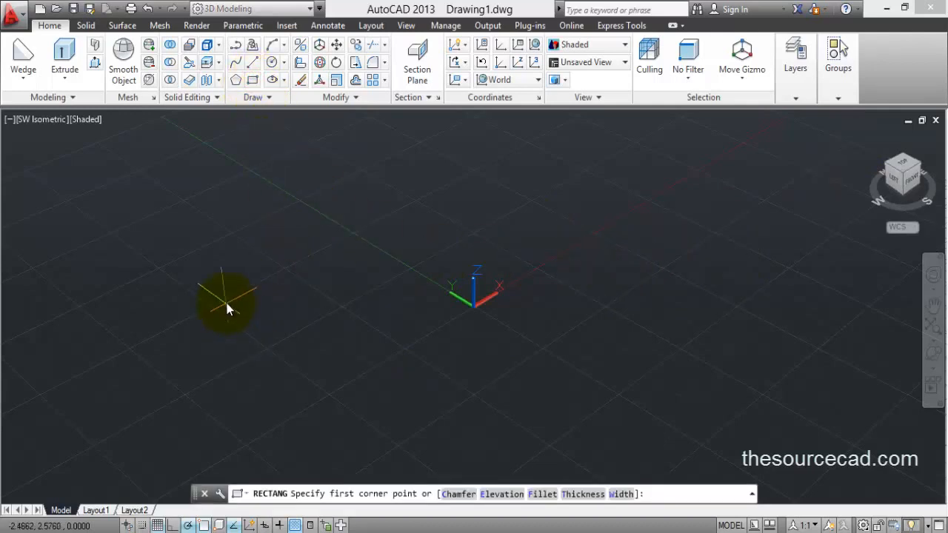
{"action": "left_click", "coordinate": [227, 303]}
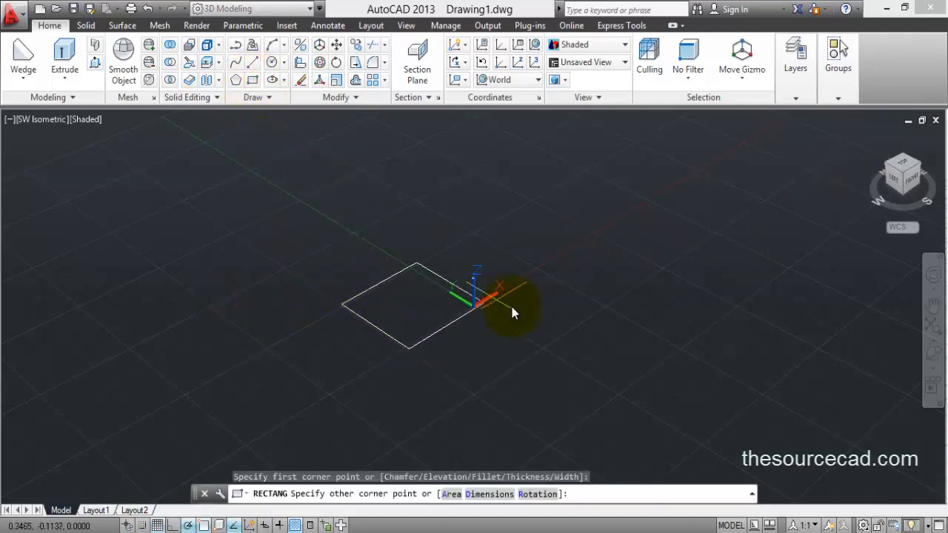
{"action": "left_click", "coordinate": [557, 322]}
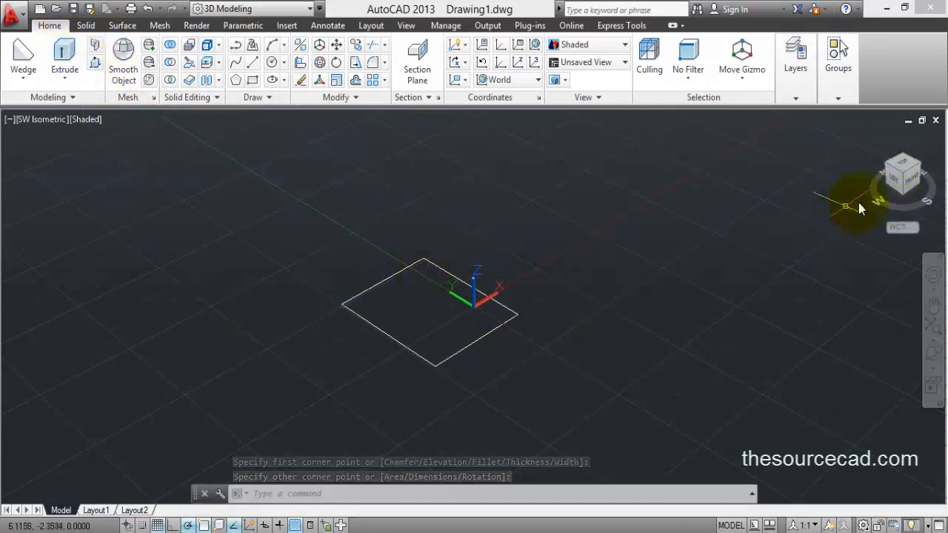
Set the view to parallel projection and draw a circle beside the rectangle along the X axis.
{"action": "right_click", "coordinate": [900, 173]}
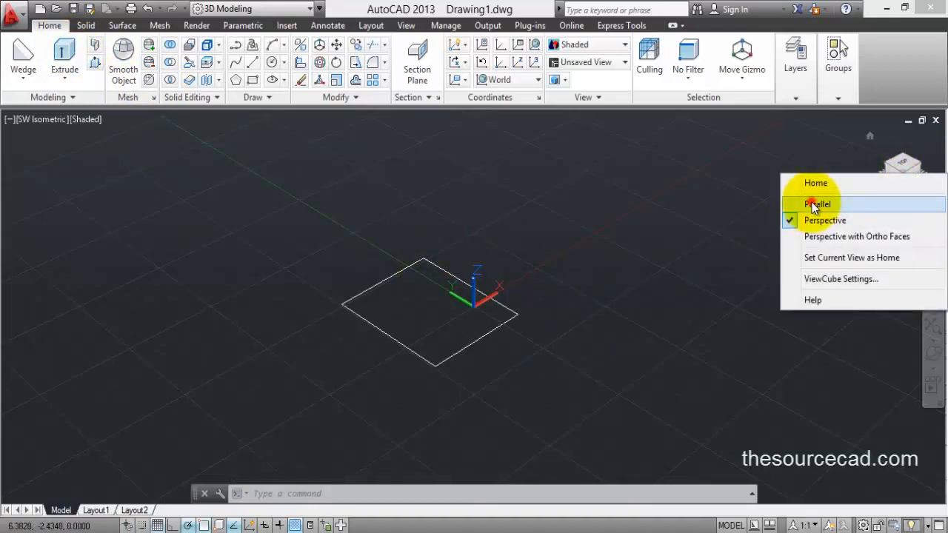
{"action": "left_click", "coordinate": [816, 205]}
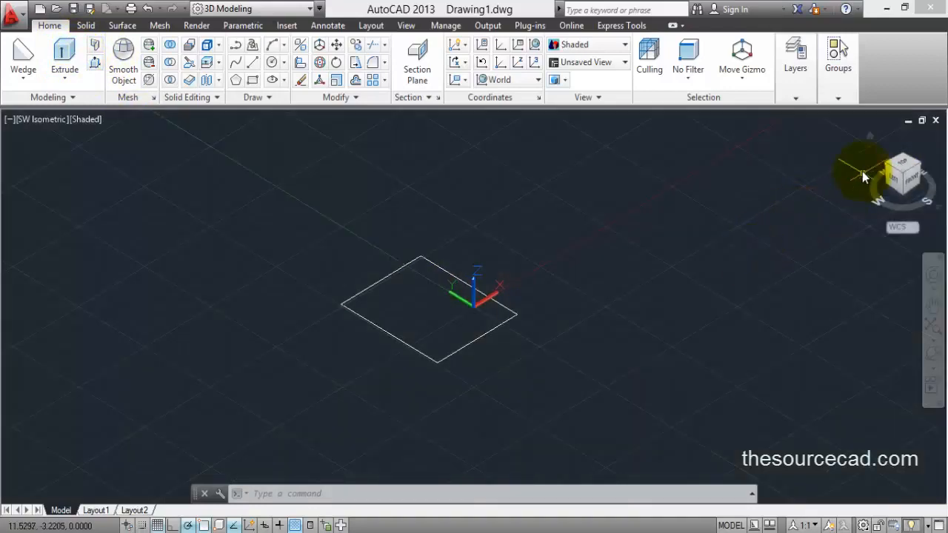
{"action": "left_click", "coordinate": [272, 63]}
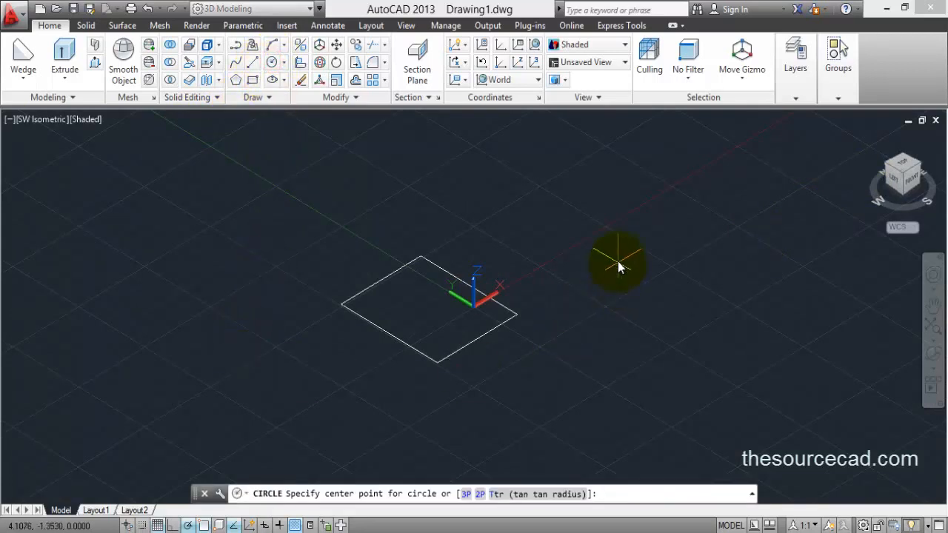
{"action": "left_click", "coordinate": [583, 230]}
{"action": "left_click", "coordinate": [588, 265]}
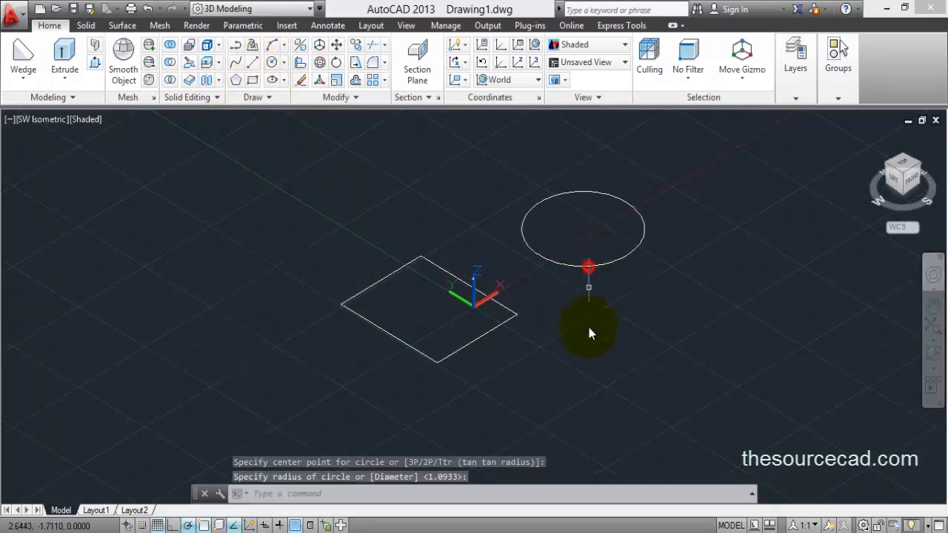
Extrude the rectangle into a solid with a height of 1.
{"action": "left_click", "coordinate": [62, 51]}
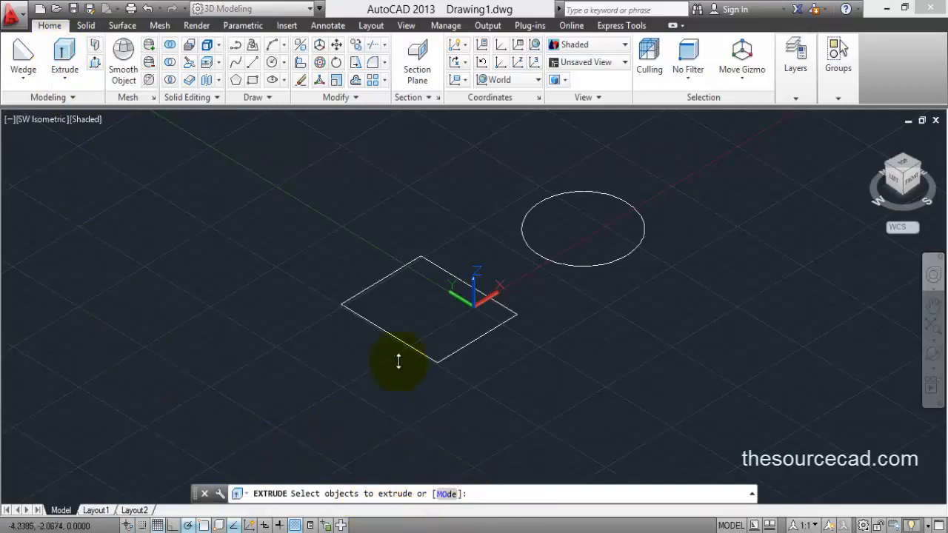
{"action": "left_click", "coordinate": [393, 337]}
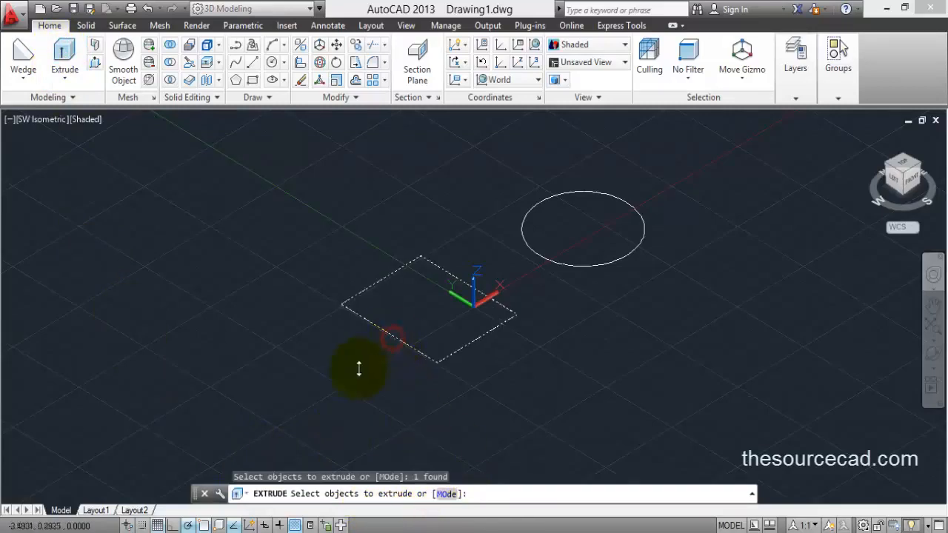
{"action": "key", "text": "Return"}
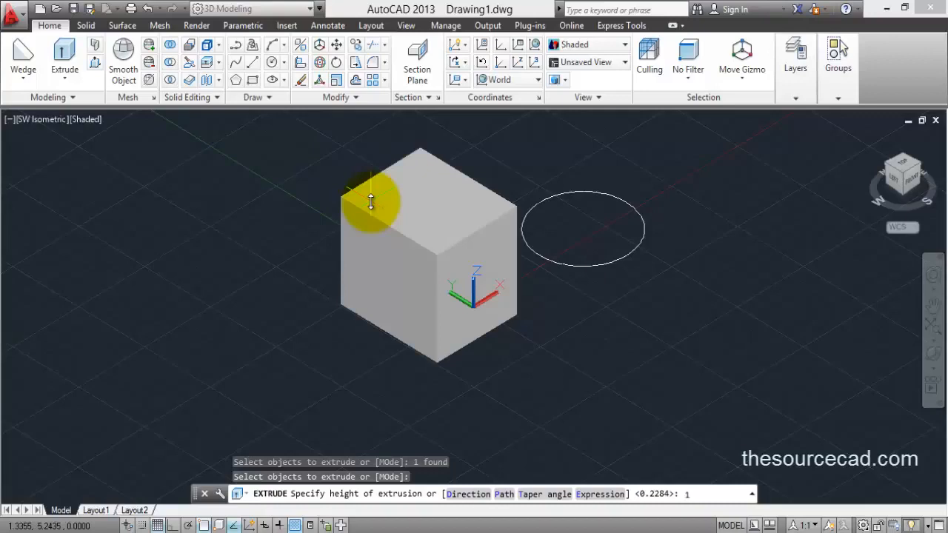
{"action": "key", "text": "Return"}
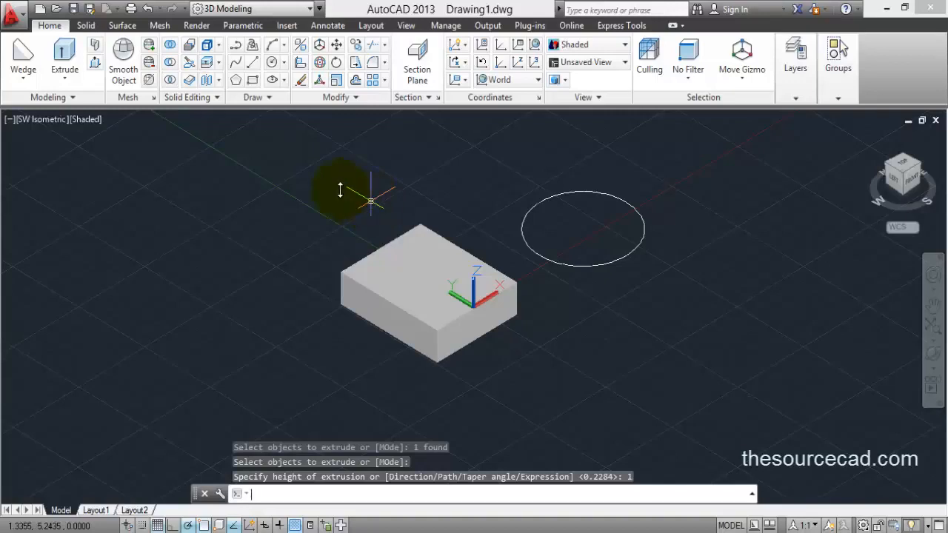
Extrude the circle with the creation mode set to Surface and a height of 1.
{"action": "left_click", "coordinate": [64, 65]}
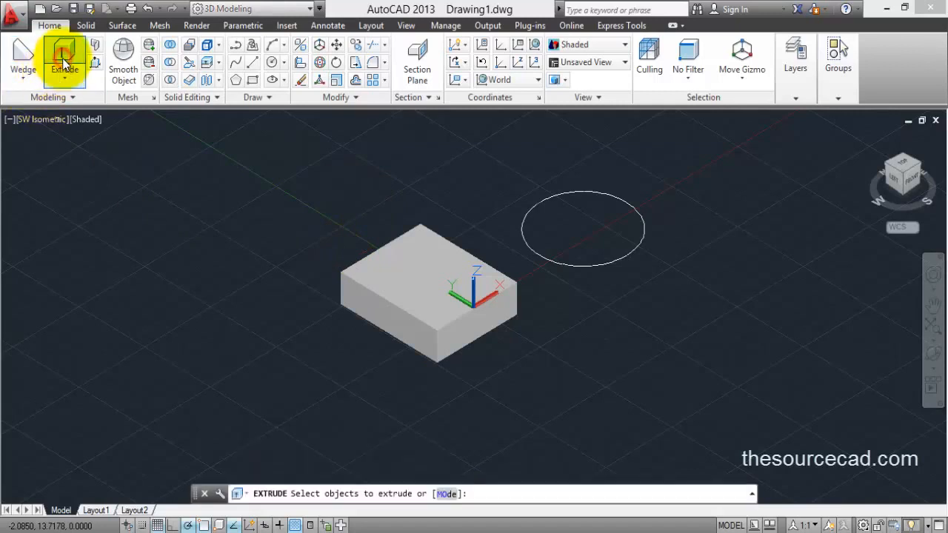
{"action": "left_click", "coordinate": [447, 495]}
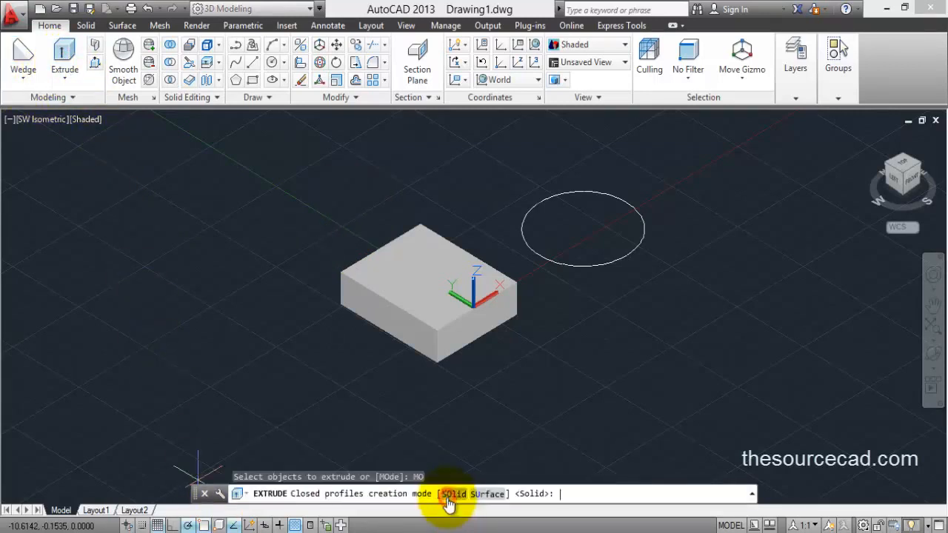
{"action": "left_click", "coordinate": [485, 495]}
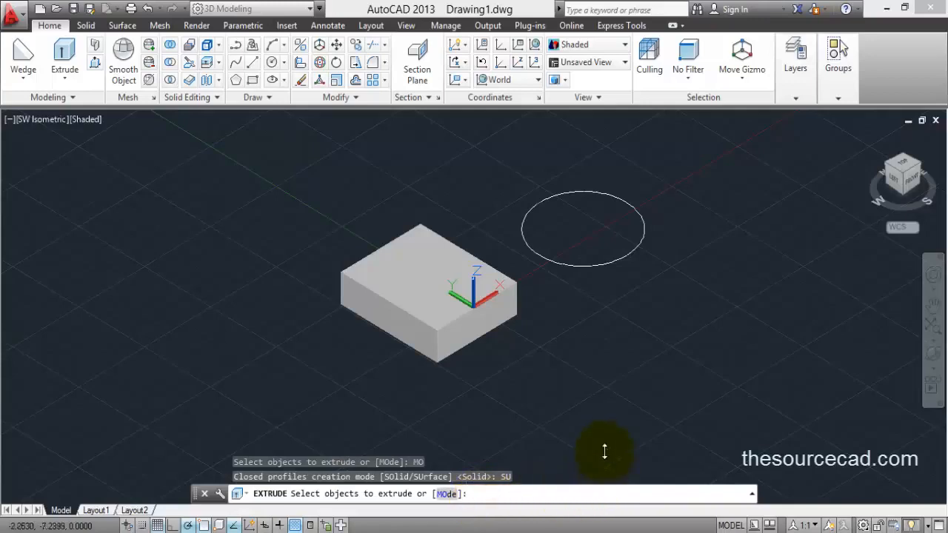
{"action": "left_click", "coordinate": [583, 267]}
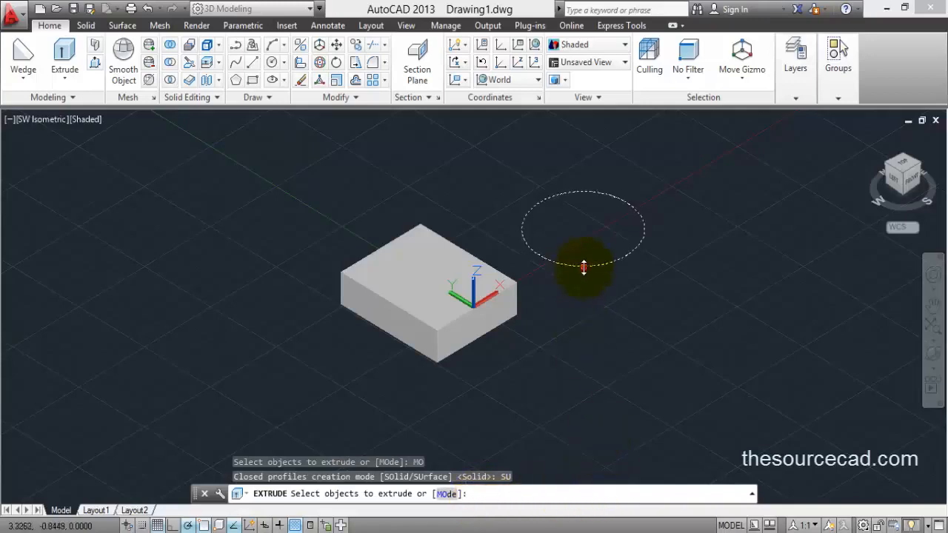
{"action": "key", "text": "Return"}
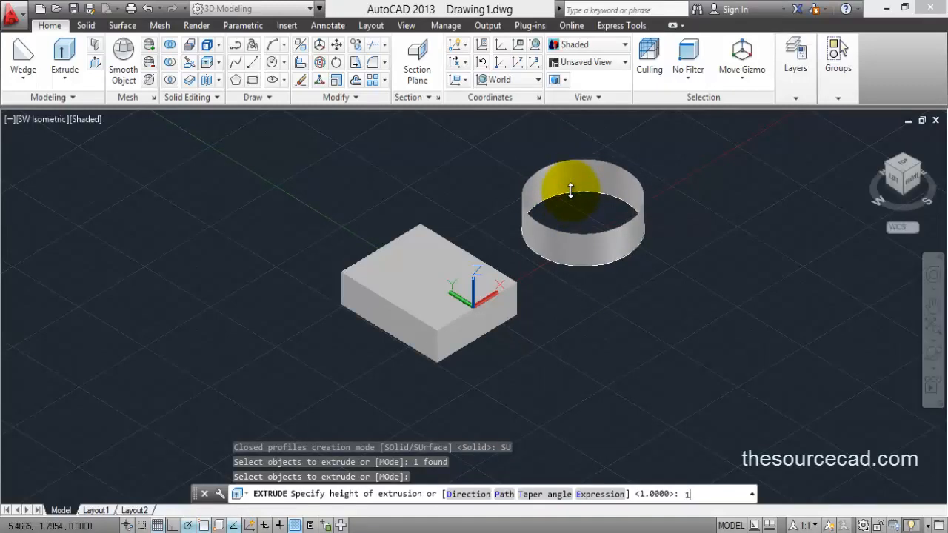
{"action": "key", "text": "Return"}
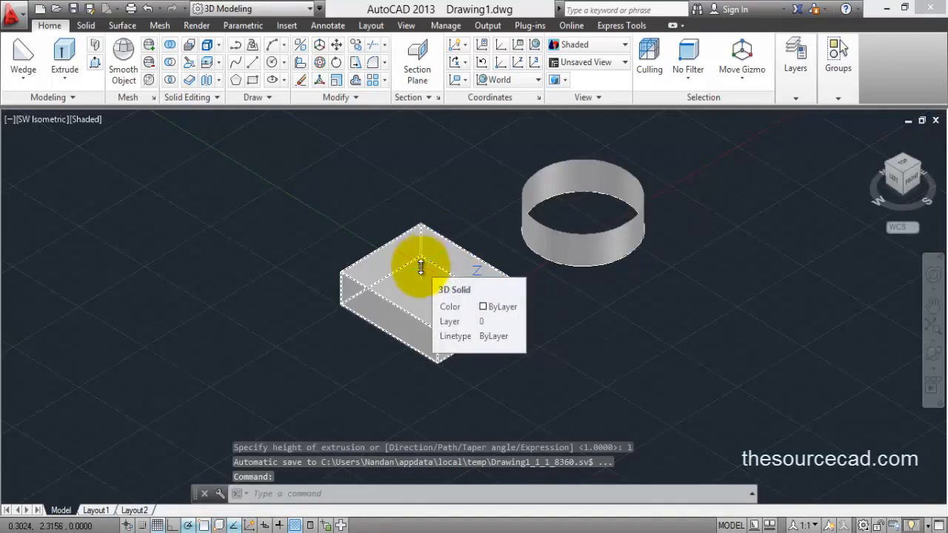
Delete the extruded box and the circular surface together with the circle.
{"action": "left_click", "coordinate": [609, 331]}
{"action": "left_click", "coordinate": [328, 195]}
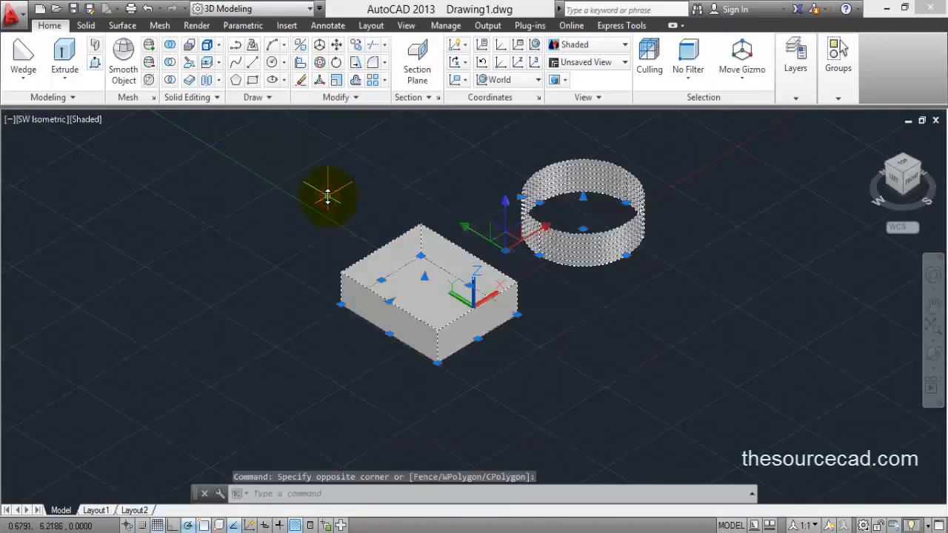
{"action": "key", "text": "Delete"}
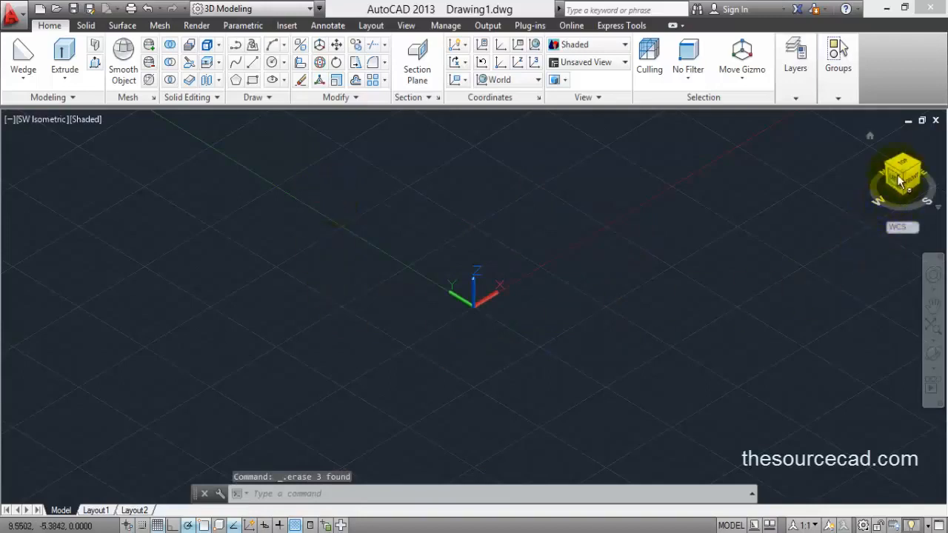
Draw a new rectangle in the Top view on the negative X side of the origin, crossing the X axis.
{"action": "left_click", "coordinate": [903, 167]}
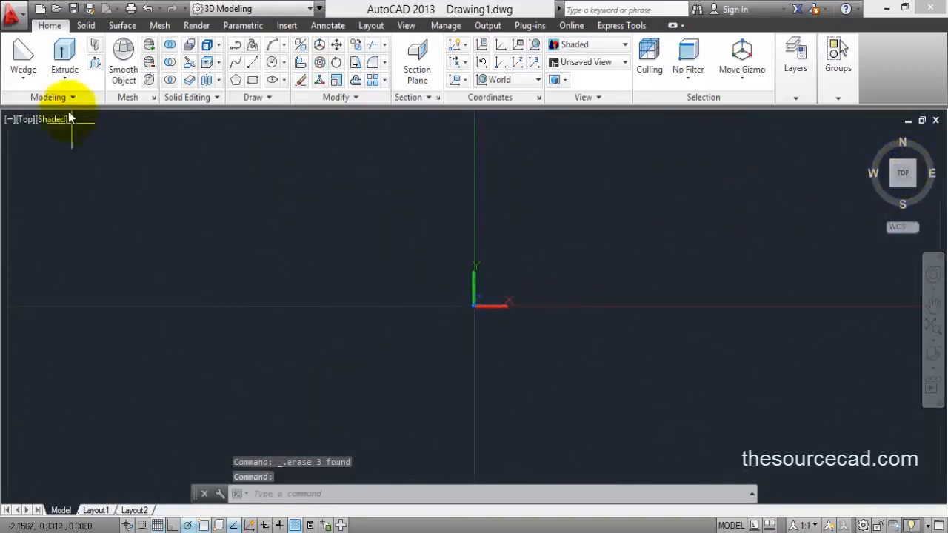
{"action": "left_click", "coordinate": [251, 78]}
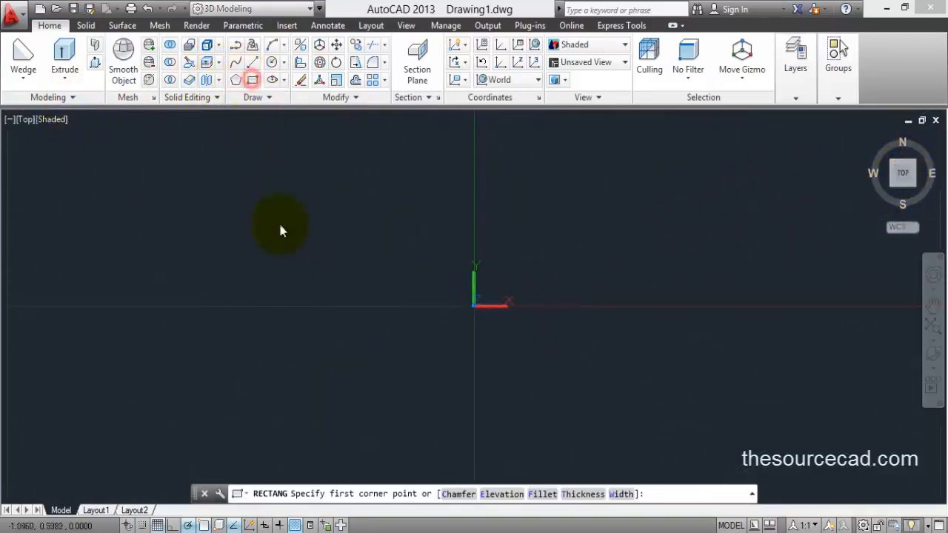
{"action": "left_click", "coordinate": [254, 340]}
{"action": "left_click", "coordinate": [410, 227]}
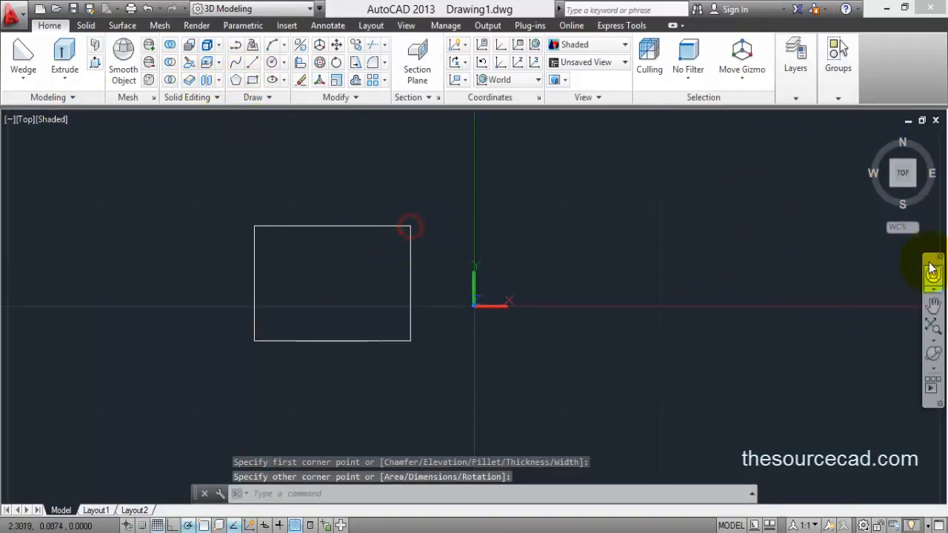
Show the rectangle in the Front view with parallel projection and align the UCS to the current view.
{"action": "left_click", "coordinate": [870, 136]}
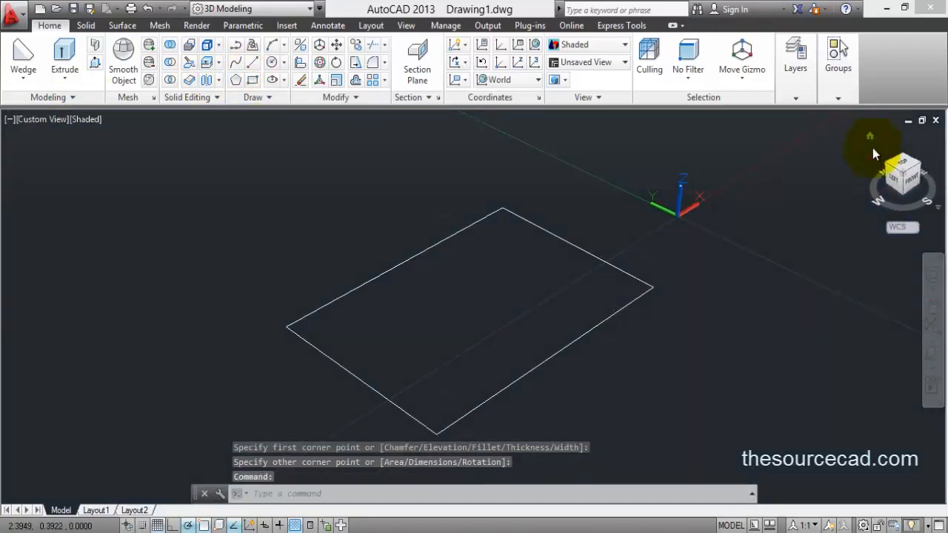
{"action": "left_click", "coordinate": [909, 186]}
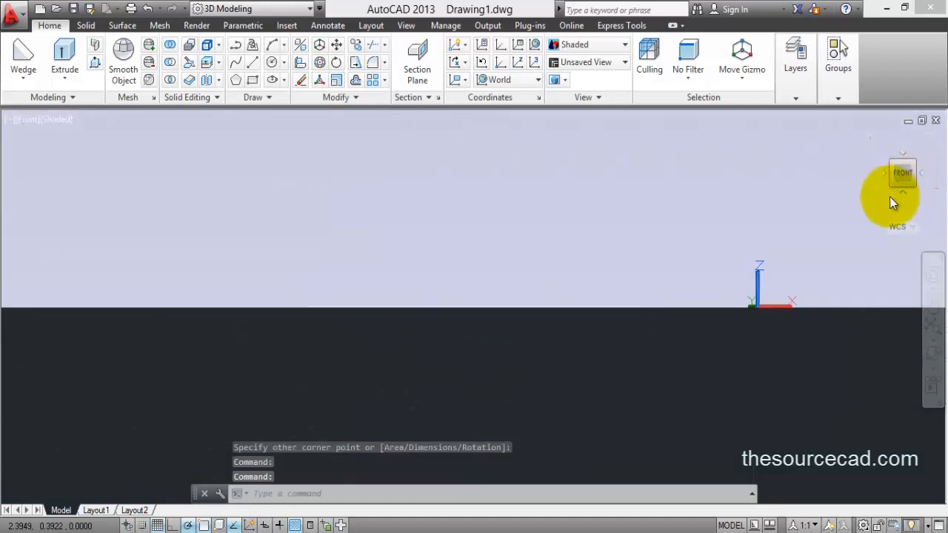
{"action": "right_click", "coordinate": [901, 174]}
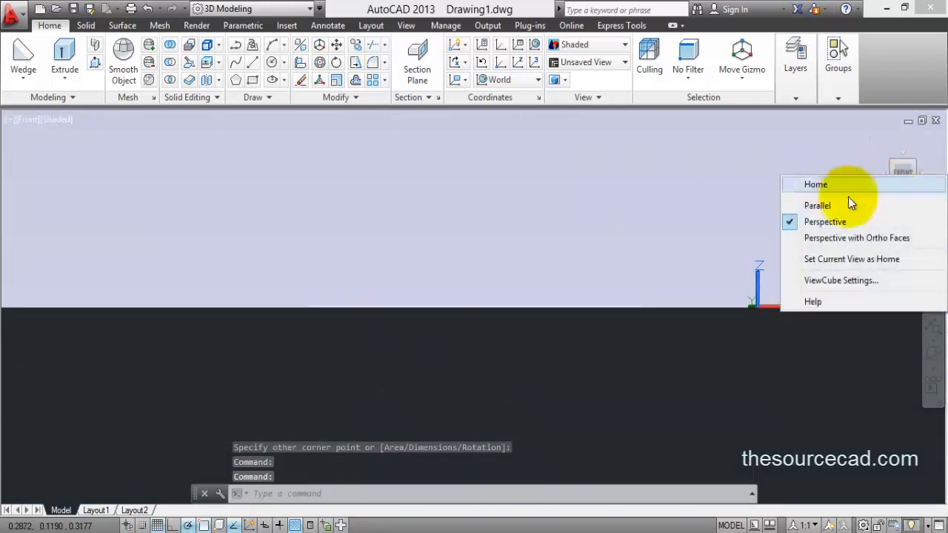
{"action": "left_click", "coordinate": [818, 206]}
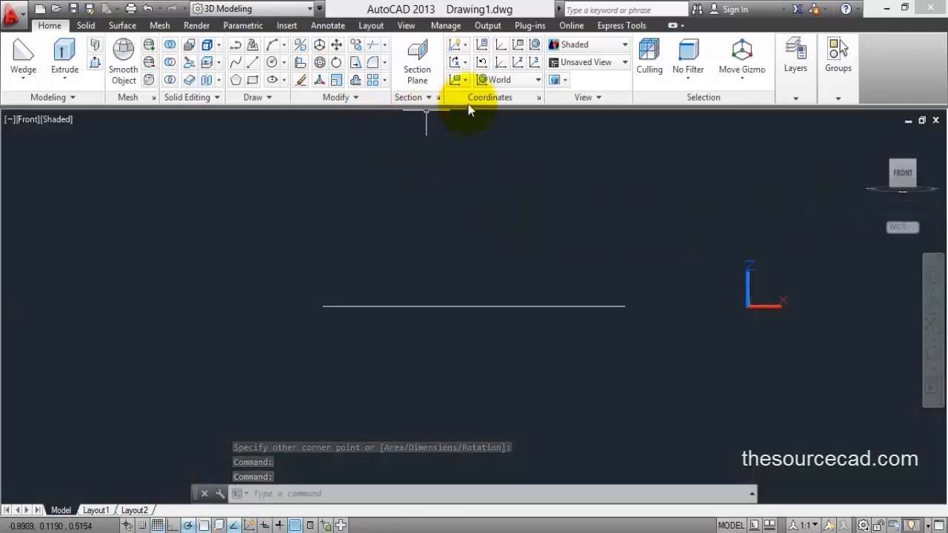
{"action": "left_click", "coordinate": [463, 80]}
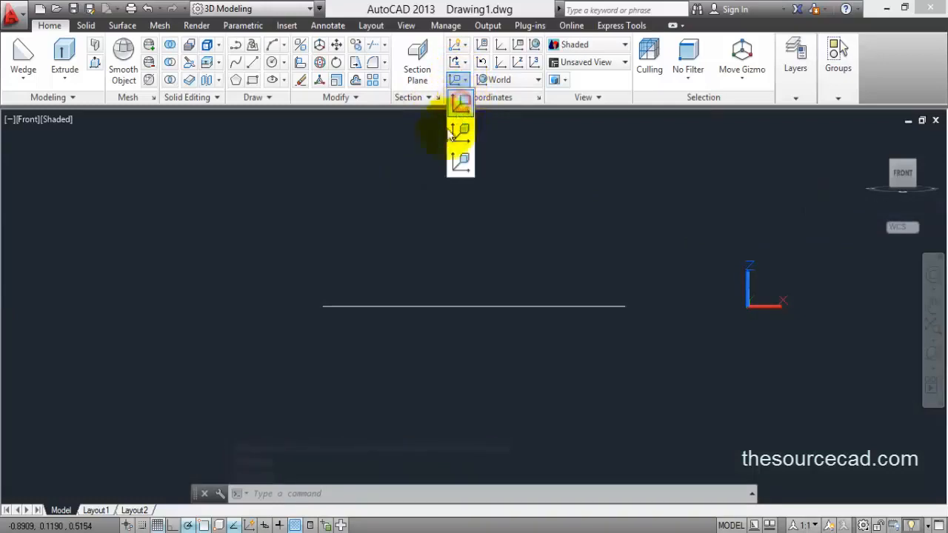
{"action": "left_click", "coordinate": [454, 132]}
{"action": "mouse_move", "coordinate": [543, 258]}
{"action": "middle_mouse_down"}
{"action": "mouse_move", "coordinate": [447, 258]}
{"action": "mouse_move", "coordinate": [364, 307]}
{"action": "middle_mouse_up"}
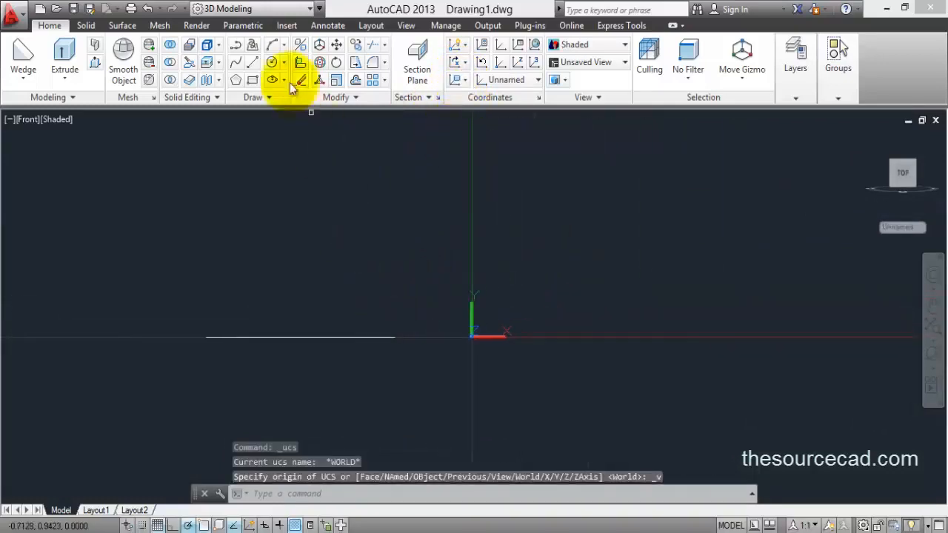
Draw a slanted line upward from the rectangle's edge nearest the origin, leaning toward positive X.
{"action": "left_click", "coordinate": [253, 62]}
{"action": "left_click", "coordinate": [395, 337]}
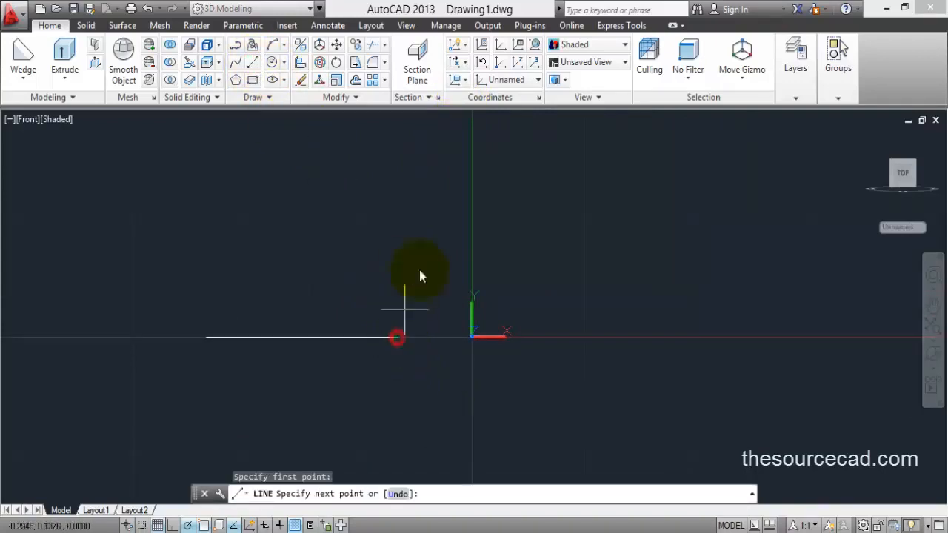
{"action": "left_click", "coordinate": [543, 142]}
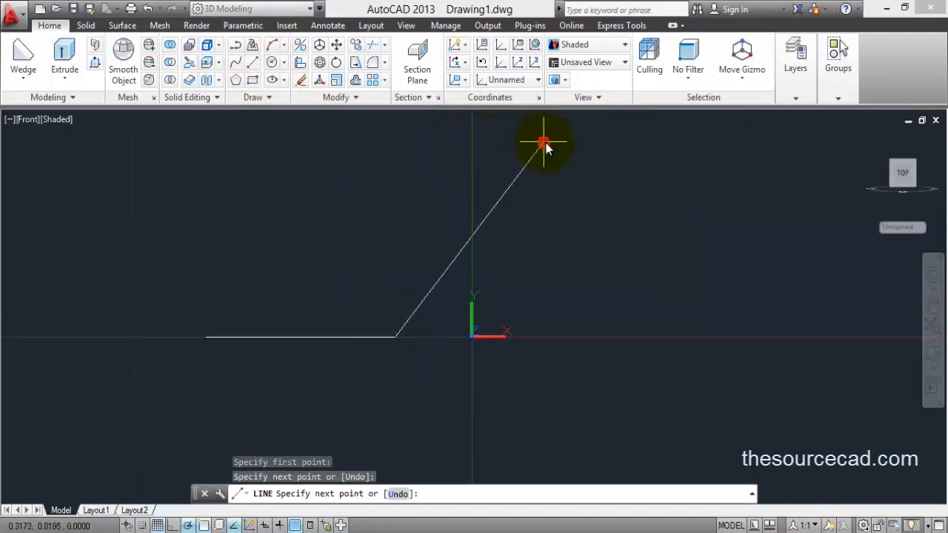
{"action": "key", "text": "Return"}
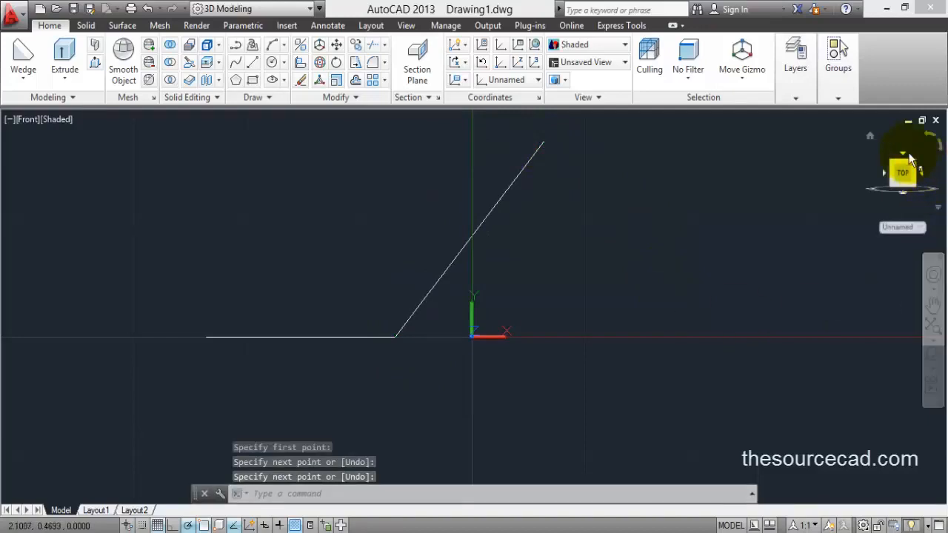
Return to the home isometric view, restore the World UCS and set parallel projection.
{"action": "left_click", "coordinate": [868, 138]}
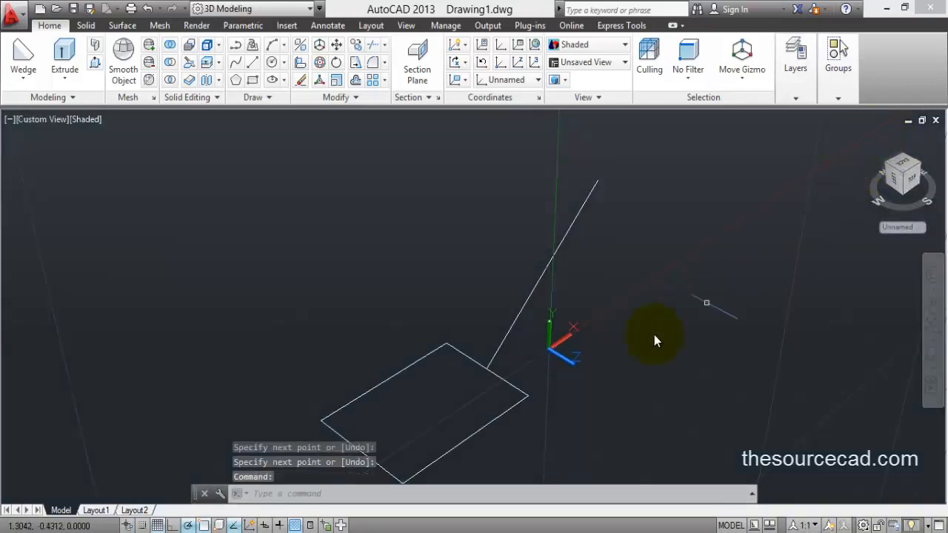
{"action": "left_click", "coordinate": [536, 45]}
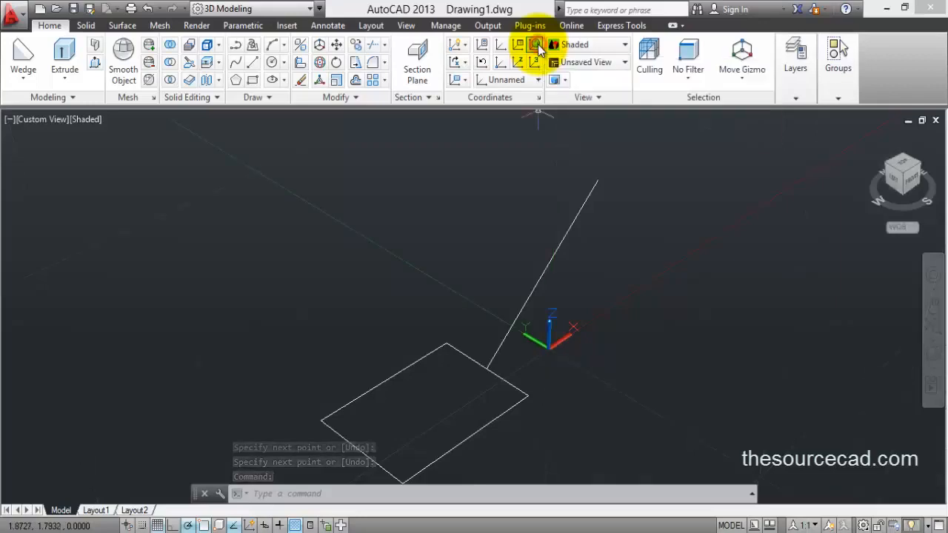
{"action": "right_click", "coordinate": [898, 176]}
{"action": "left_click", "coordinate": [871, 209]}
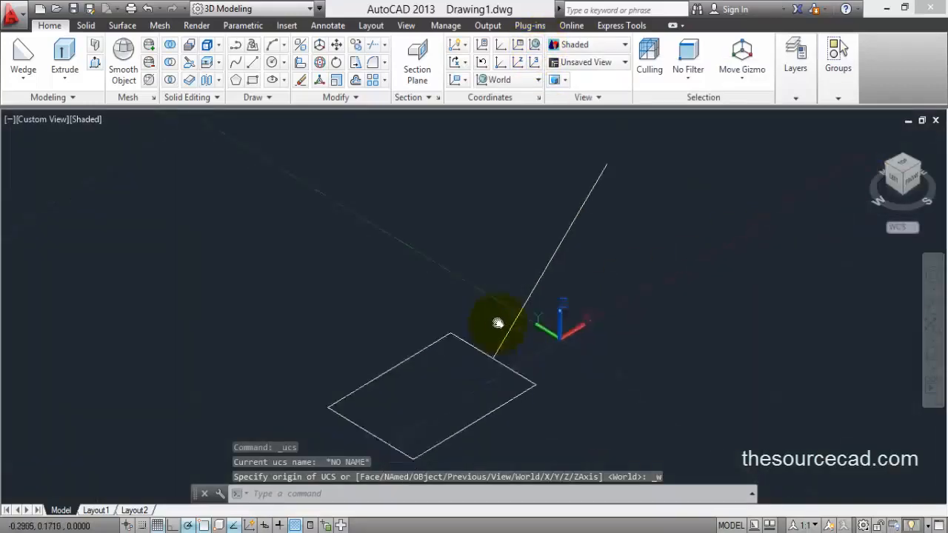
Draw a closed, irregular four-sided outline from separate lines beside the rectangle, on its negative X side.
{"action": "left_click", "coordinate": [74, 52]}
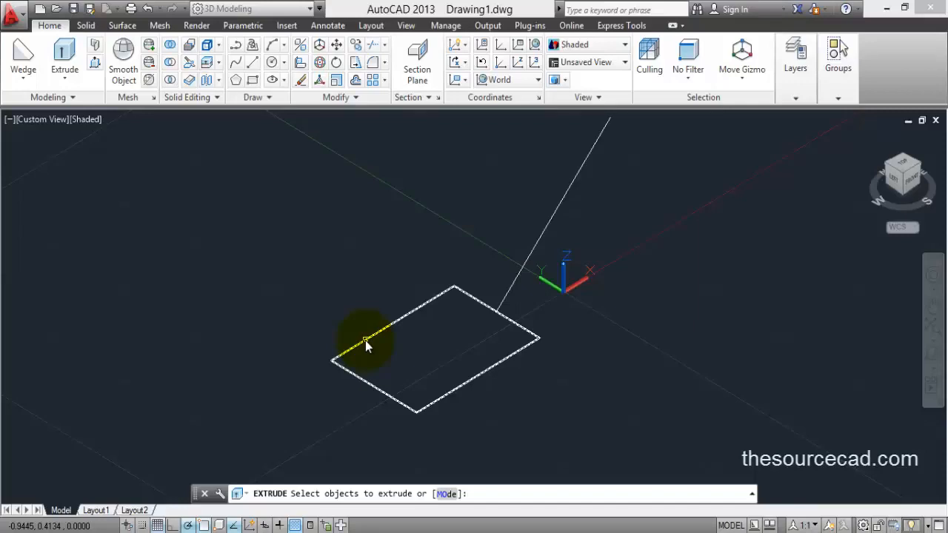
{"action": "key", "text": "Escape"}
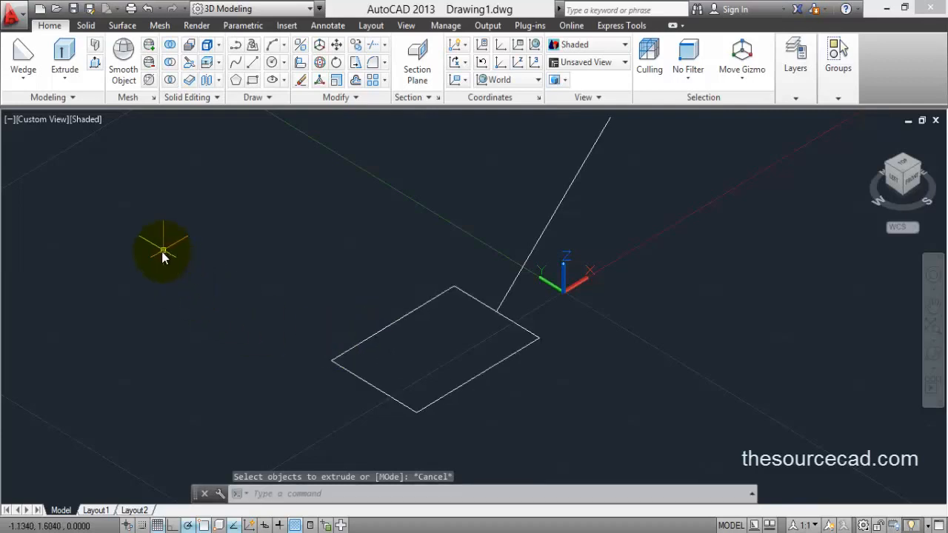
{"action": "left_click", "coordinate": [252, 63]}
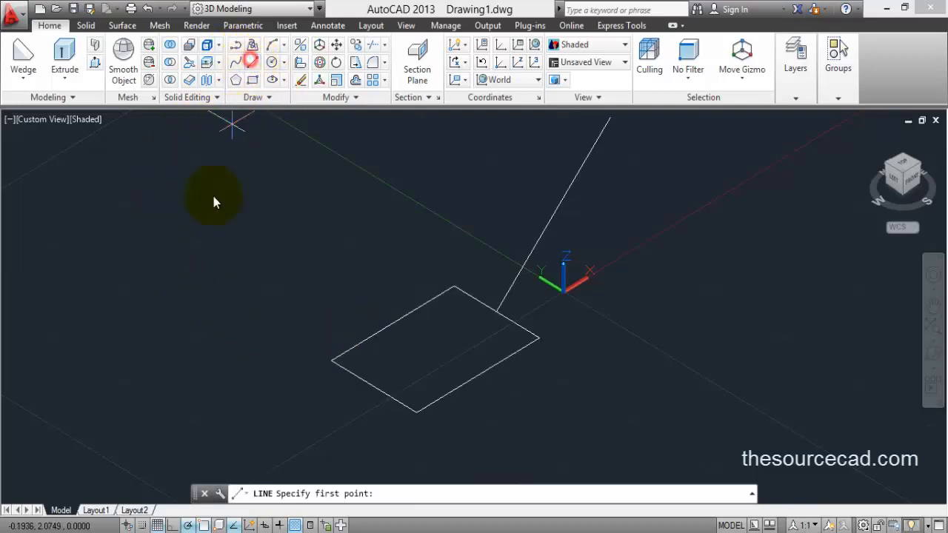
{"action": "left_click", "coordinate": [129, 331]}
{"action": "left_click", "coordinate": [225, 265]}
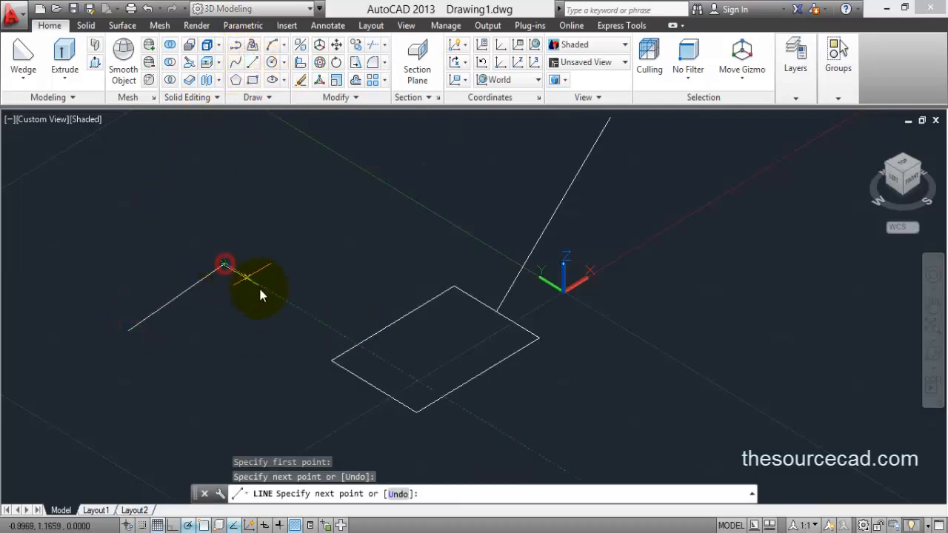
{"action": "left_click", "coordinate": [275, 295]}
{"action": "left_click", "coordinate": [242, 373]}
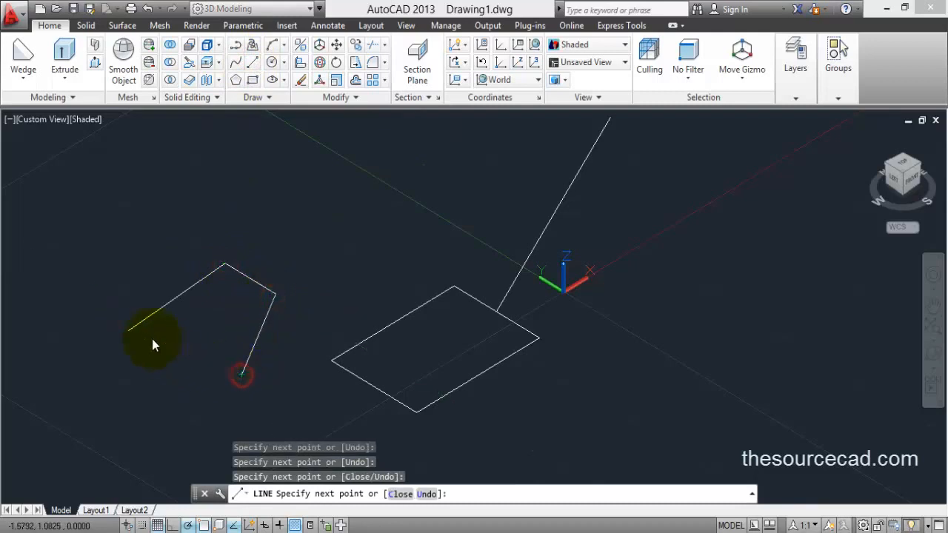
{"action": "left_click", "coordinate": [129, 331]}
{"action": "key", "text": "Return"}
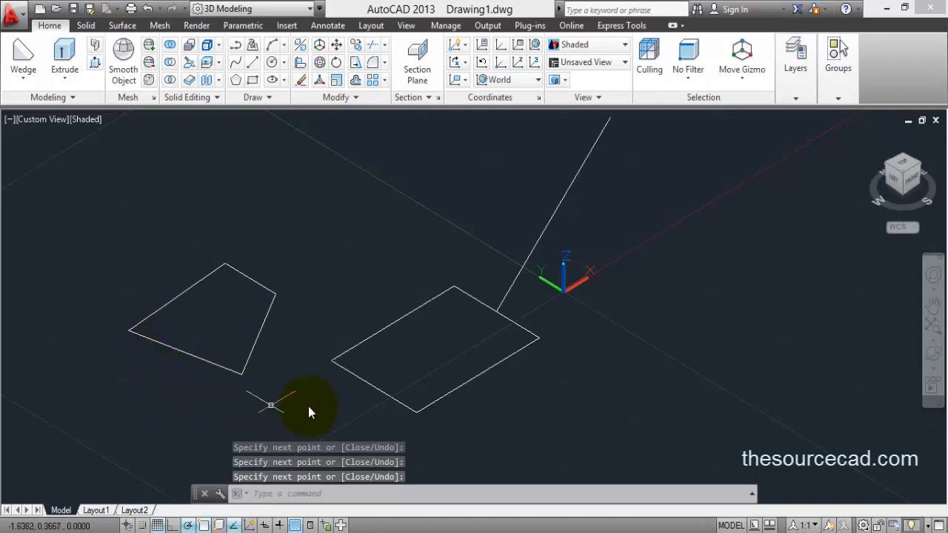
Extrude the four separate lines of the irregular outline together to a height of about 0.23.
{"action": "left_click", "coordinate": [70, 53]}
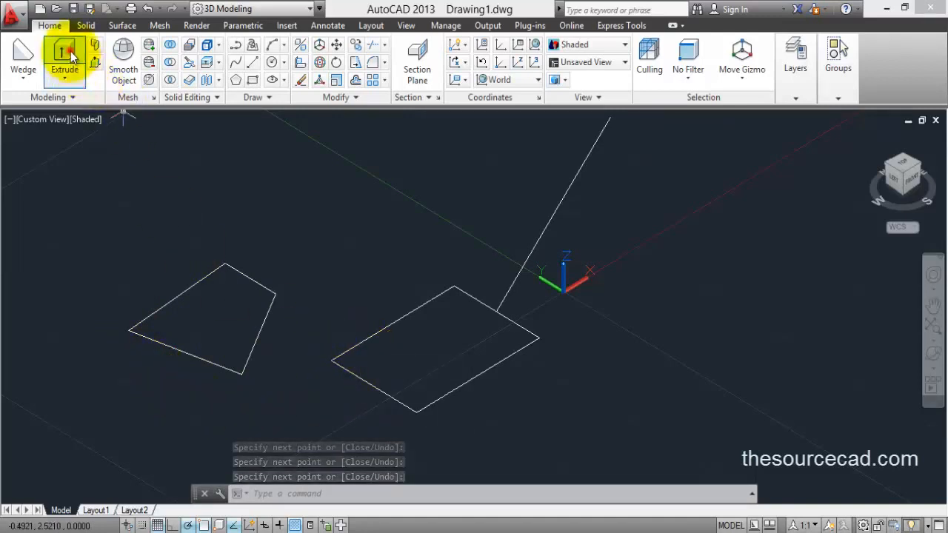
{"action": "left_click", "coordinate": [170, 301]}
{"action": "left_click", "coordinate": [240, 272]}
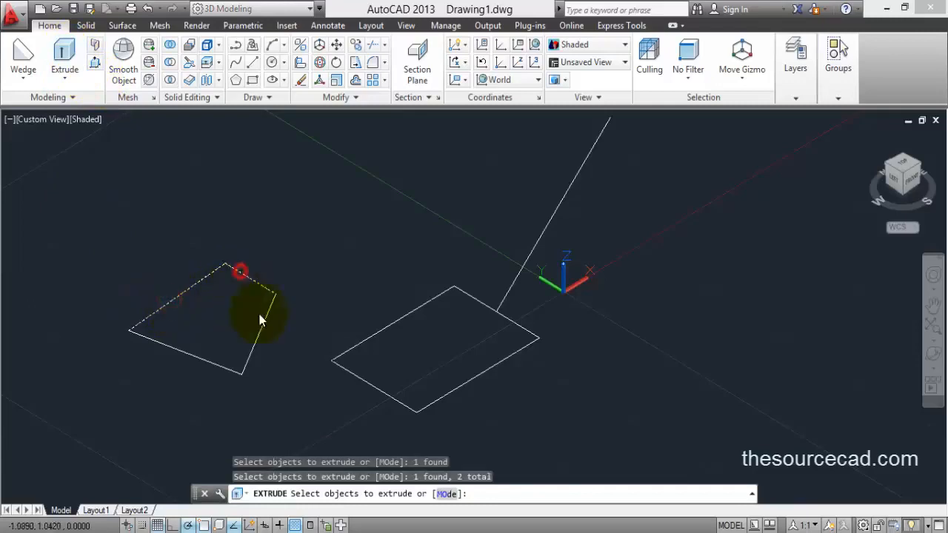
{"action": "left_click", "coordinate": [259, 338]}
{"action": "left_click", "coordinate": [225, 371]}
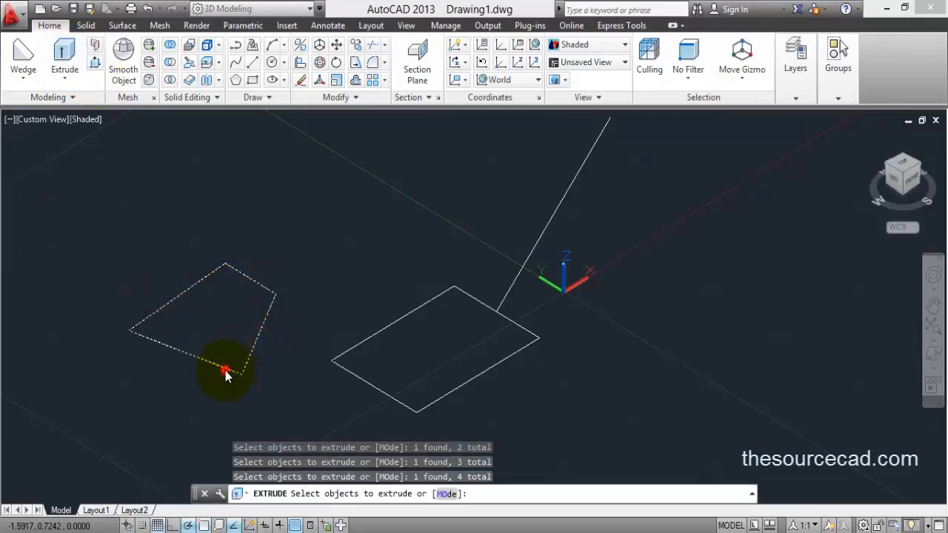
{"action": "key", "text": "Return"}
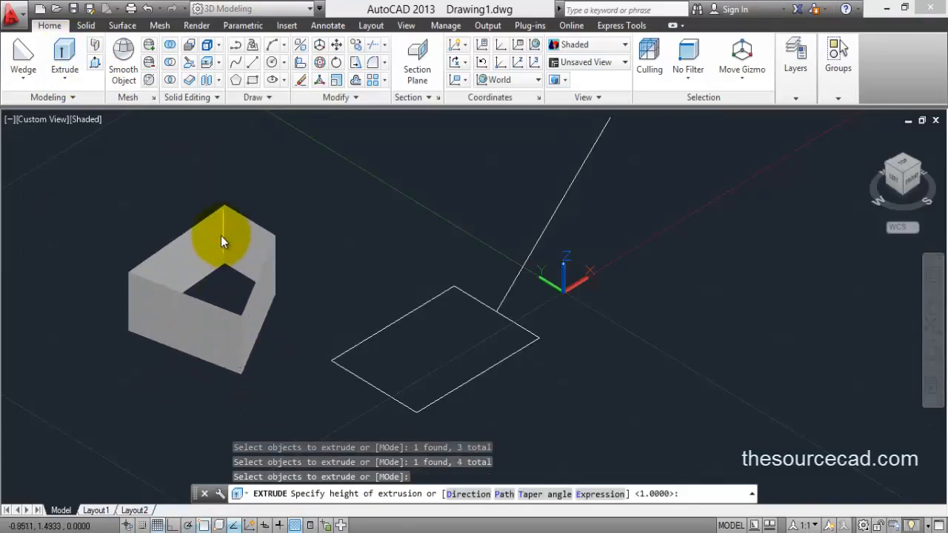
{"action": "left_click", "coordinate": [215, 257]}
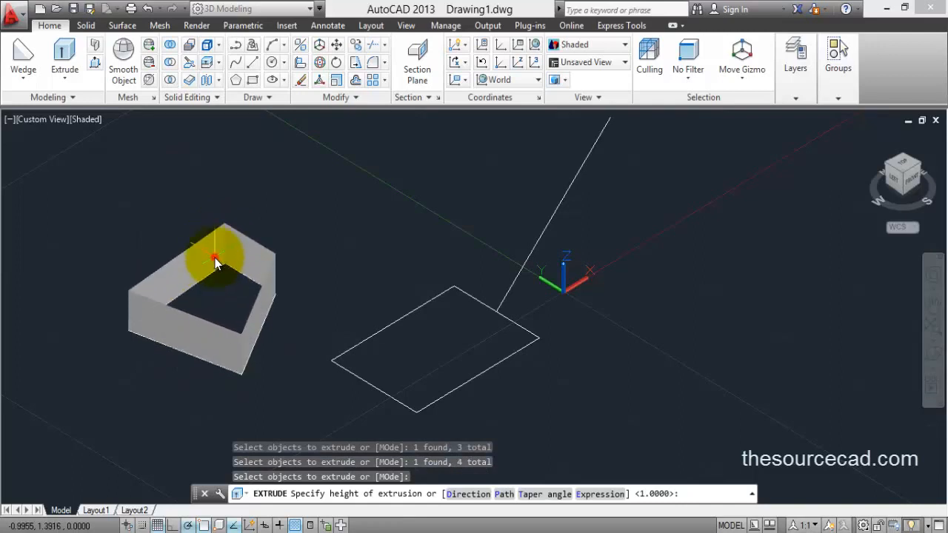
Erase the extruded surfaces together with their four source lines.
{"action": "left_click", "coordinate": [270, 363]}
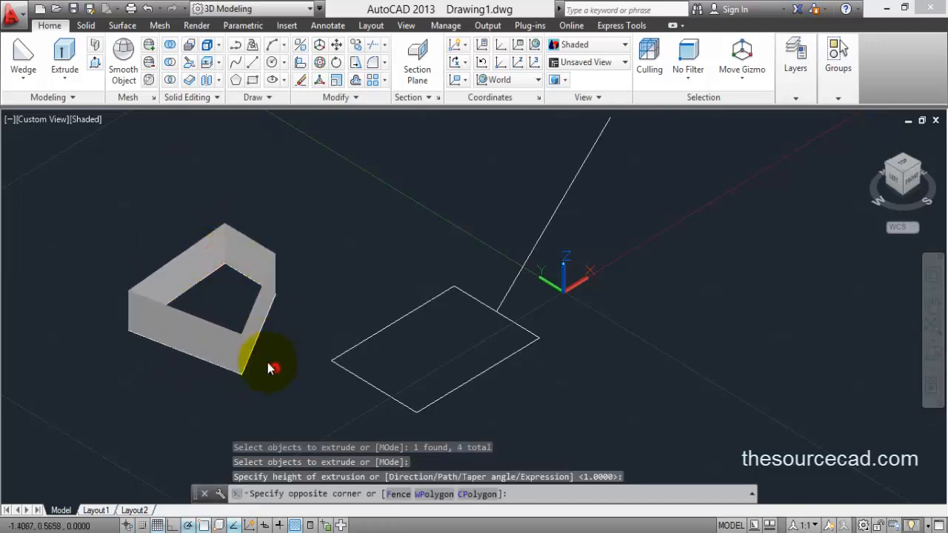
{"action": "left_click", "coordinate": [147, 231]}
{"action": "key", "text": "Delete"}
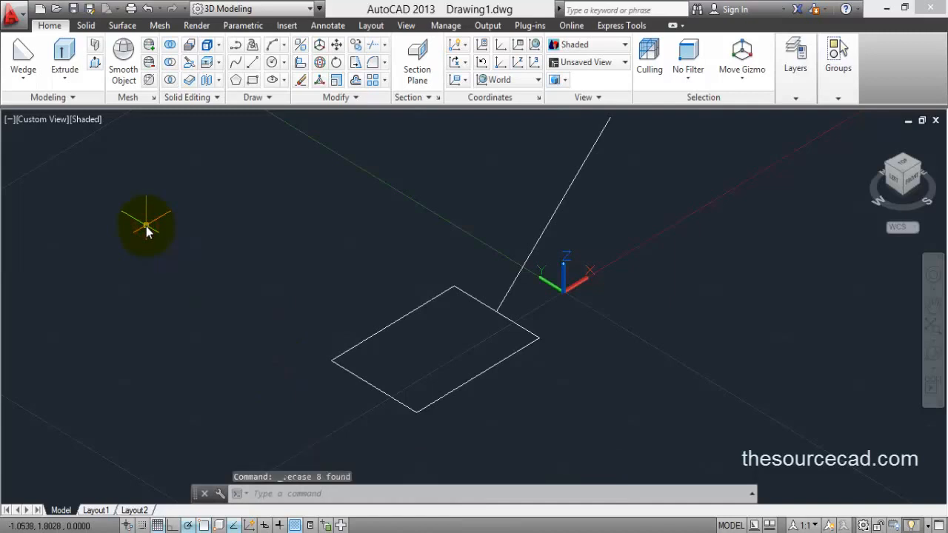
Extrude the rectangle in Solid mode with the Direction option, from the slanted line's lower endpoint to its midpoint.
{"action": "left_click", "coordinate": [72, 54]}
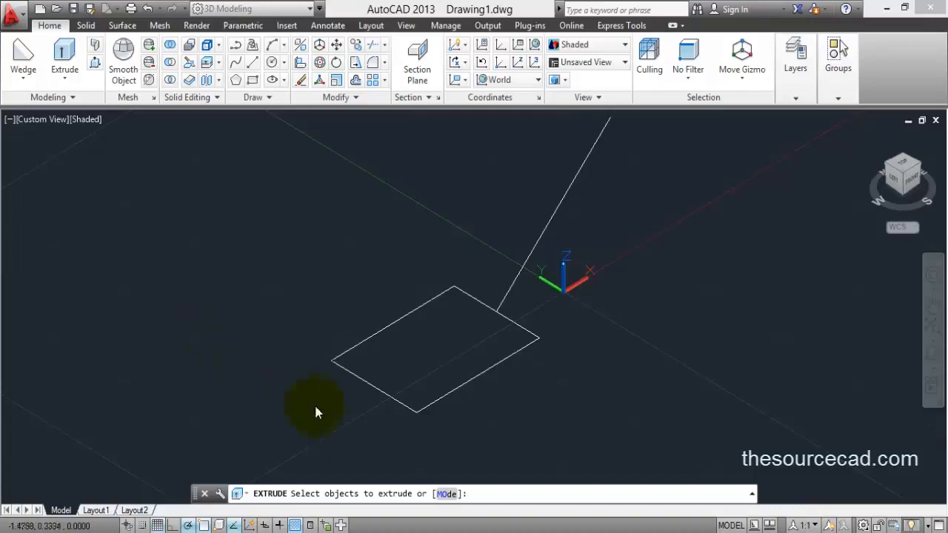
{"action": "left_click", "coordinate": [447, 495]}
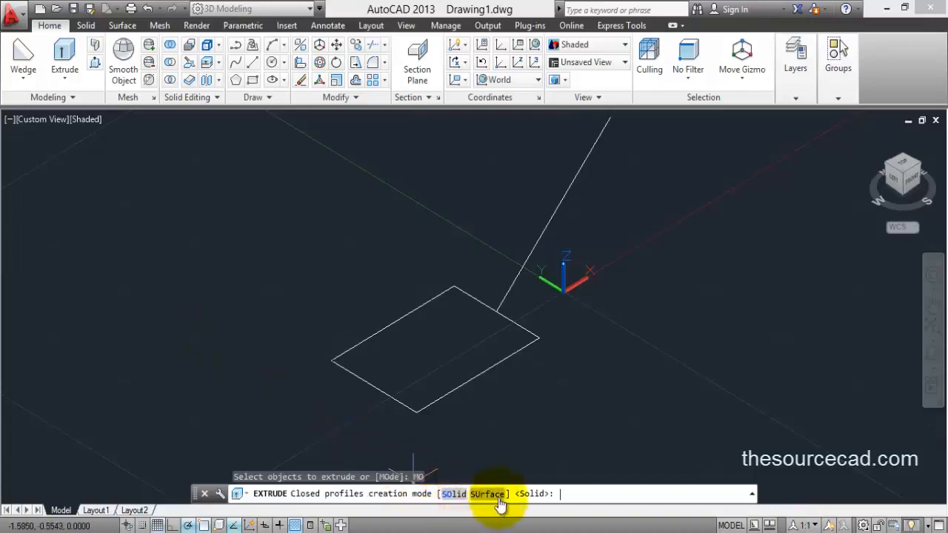
{"action": "left_click", "coordinate": [457, 494]}
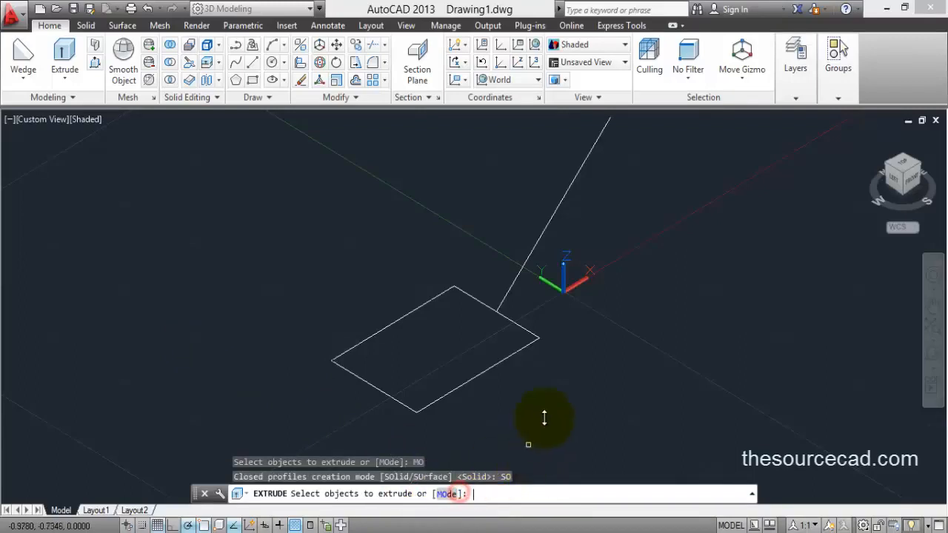
{"action": "left_click", "coordinate": [460, 393]}
{"action": "key", "text": "Return"}
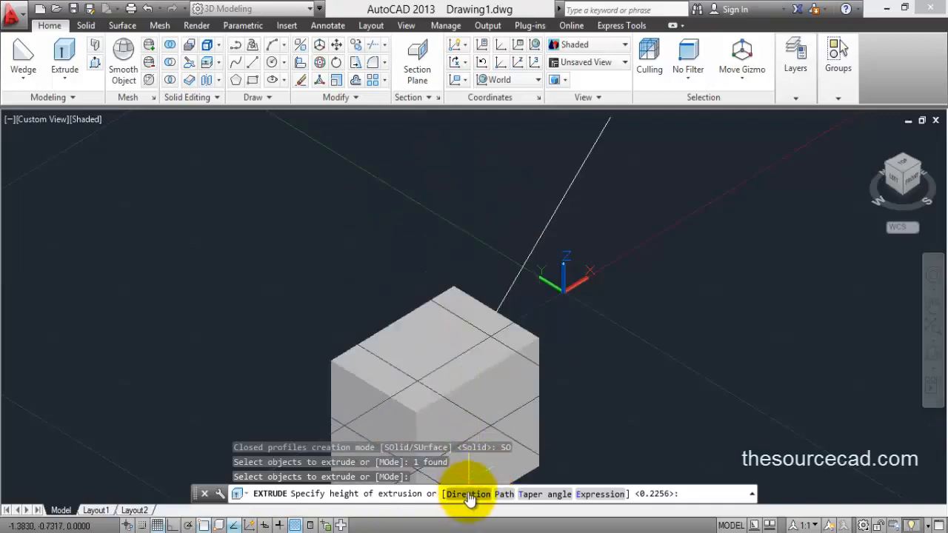
{"action": "left_click", "coordinate": [468, 495]}
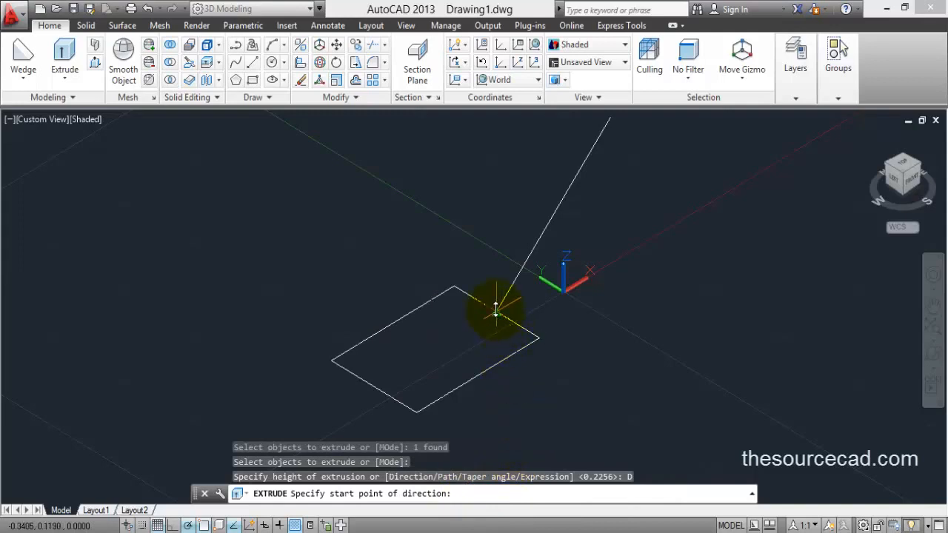
{"action": "left_click", "coordinate": [495, 311]}
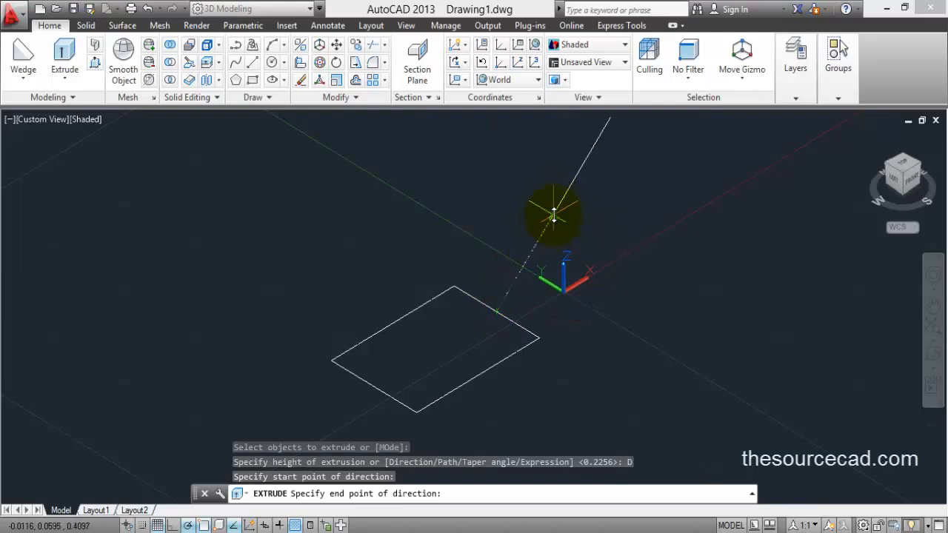
{"action": "left_click", "coordinate": [554, 215]}
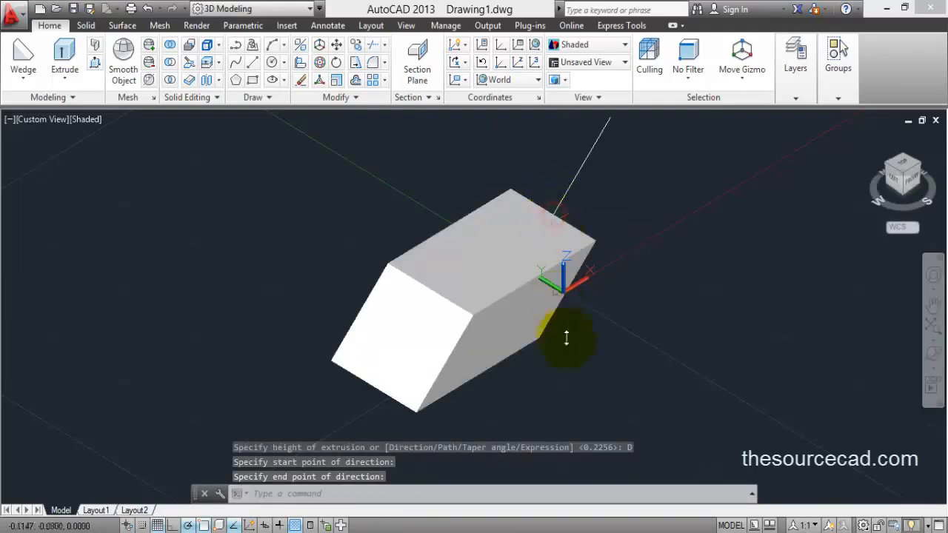
Undo the rectangle's extrusion made with the Direction option.
{"action": "left_click", "coordinate": [934, 363]}
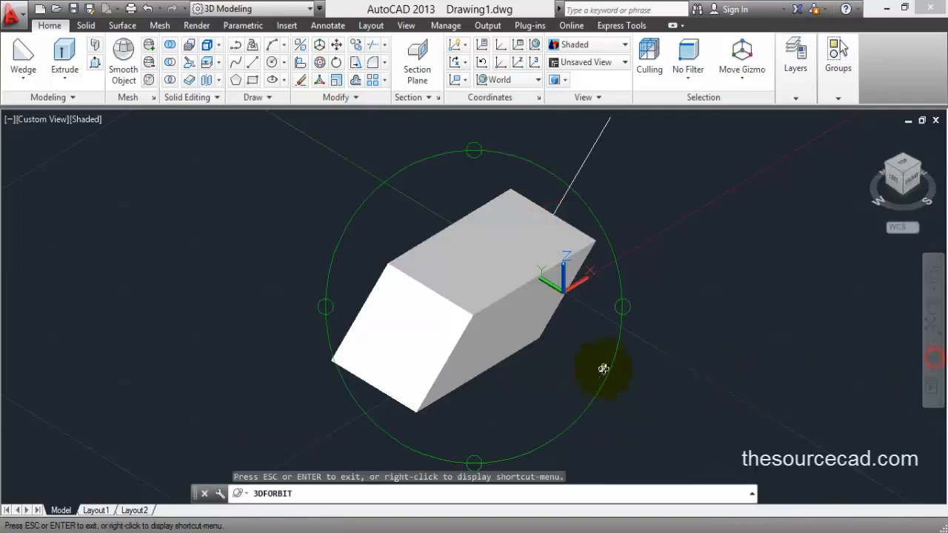
{"action": "left_click_drag", "start_coordinate": [604, 370], "coordinate": [540, 243]}
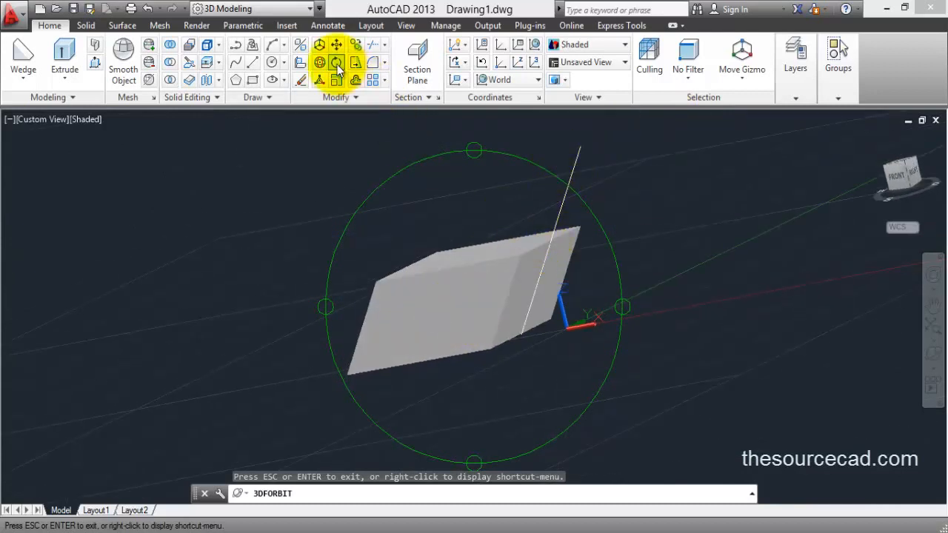
{"action": "left_click_drag", "start_coordinate": [485, 228], "coordinate": [595, 239]}
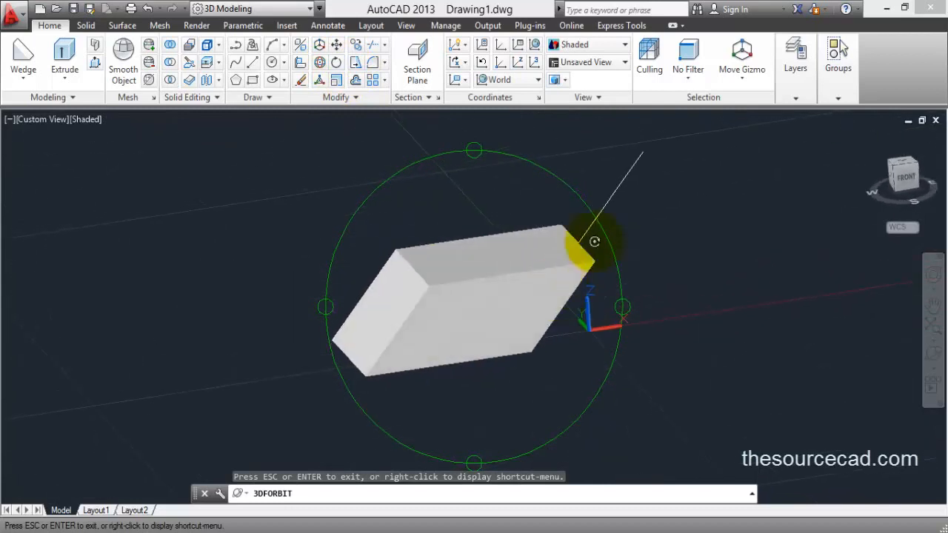
{"action": "right_click", "coordinate": [625, 188]}
{"action": "left_click", "coordinate": [635, 192]}
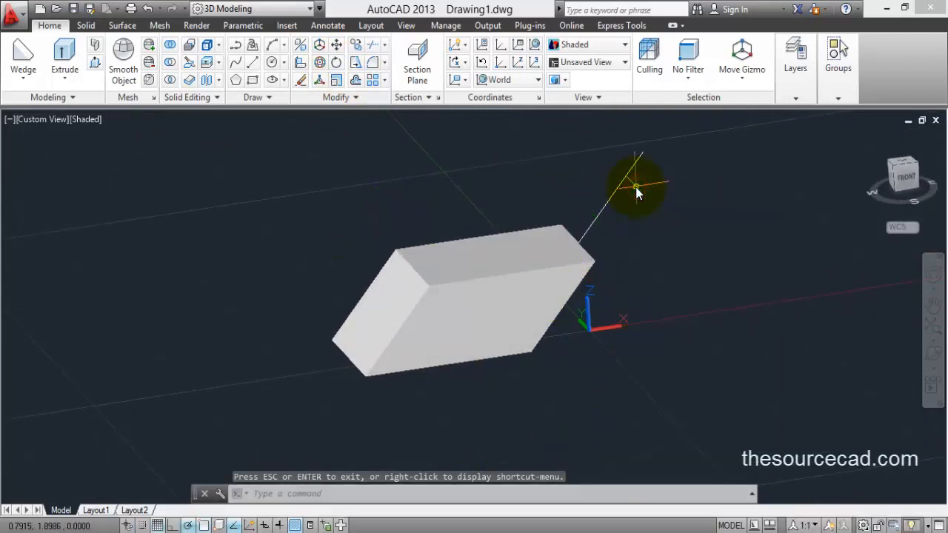
{"action": "key", "text": "ctrl+z"}
{"action": "key", "text": "ctrl+z"}
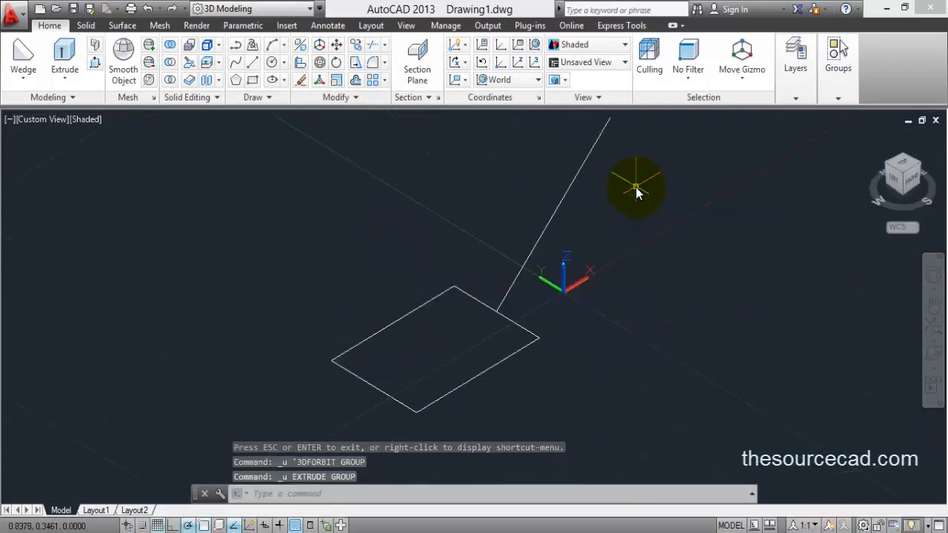
Extrude the rectangle with the Path option, using the slanted line as the extrusion path.
{"action": "left_click", "coordinate": [72, 73]}
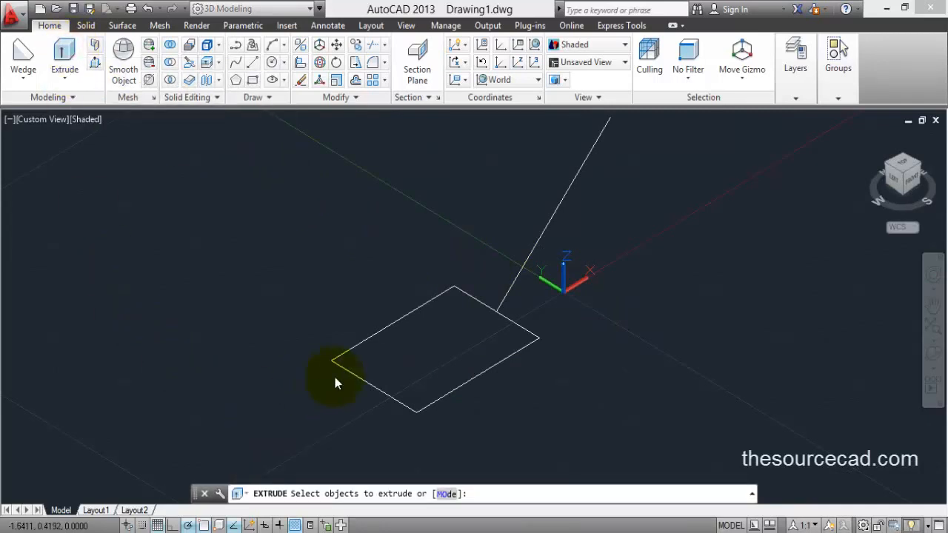
{"action": "left_click", "coordinate": [359, 351]}
{"action": "key", "text": "Return"}
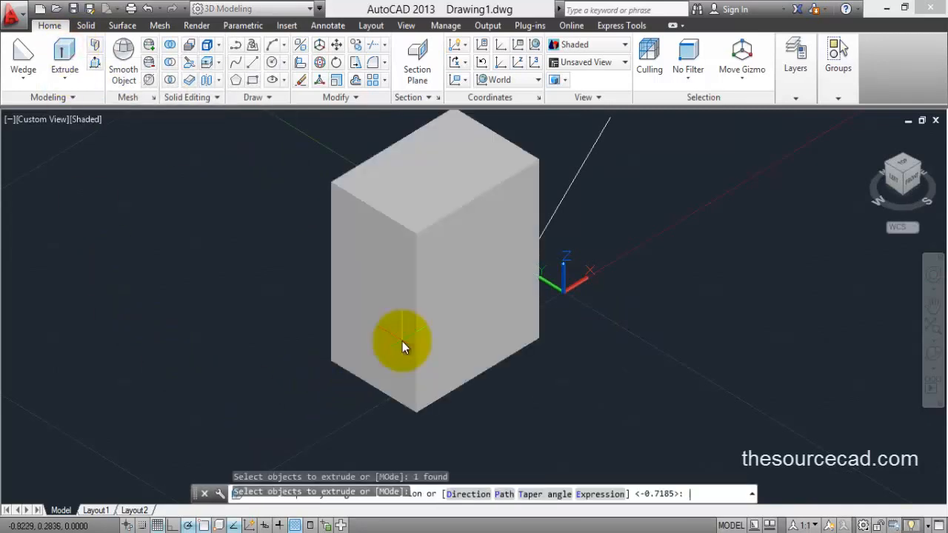
{"action": "left_click", "coordinate": [506, 498]}
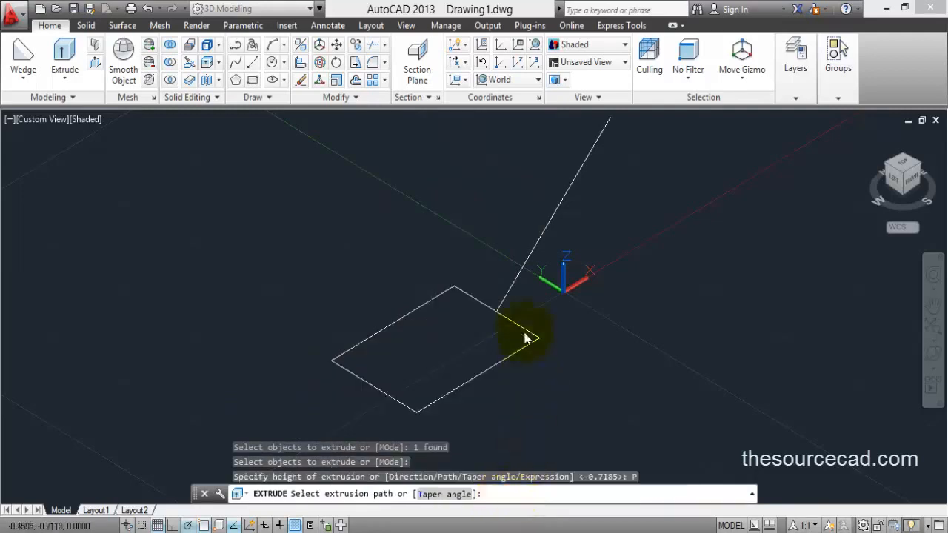
{"action": "left_click", "coordinate": [518, 287]}
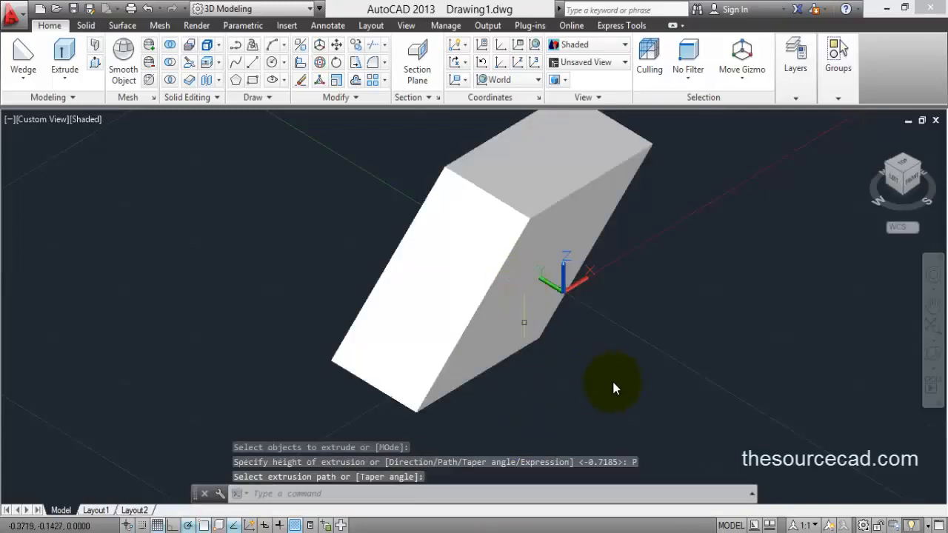
Undo the rectangle's path extrusion and erase the slanted line.
{"action": "middle_click_drag", "start_coordinate": [612, 180], "coordinate": [461, 339], "text": "shift"}
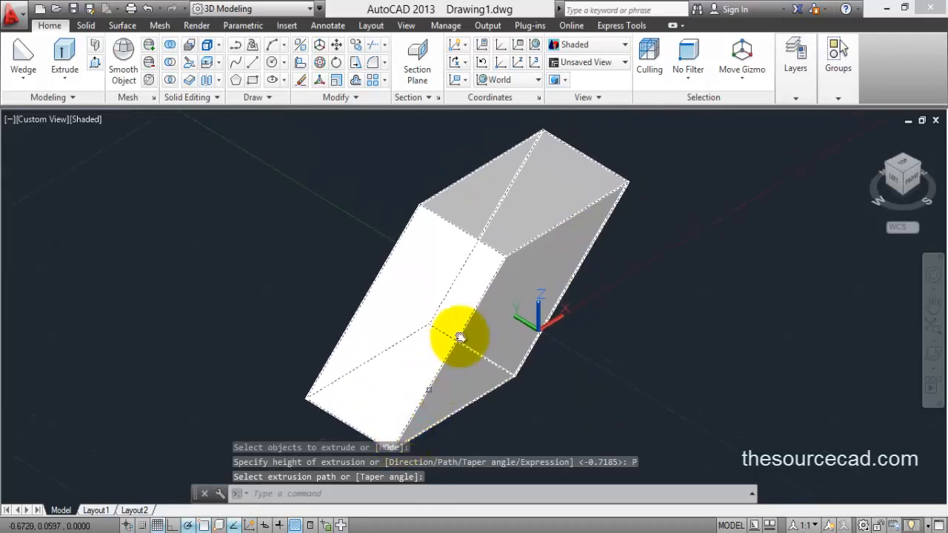
{"action": "left_click", "coordinate": [933, 357]}
{"action": "left_click_drag", "start_coordinate": [540, 383], "coordinate": [609, 215]}
{"action": "right_click", "coordinate": [614, 216]}
{"action": "left_click", "coordinate": [619, 224]}
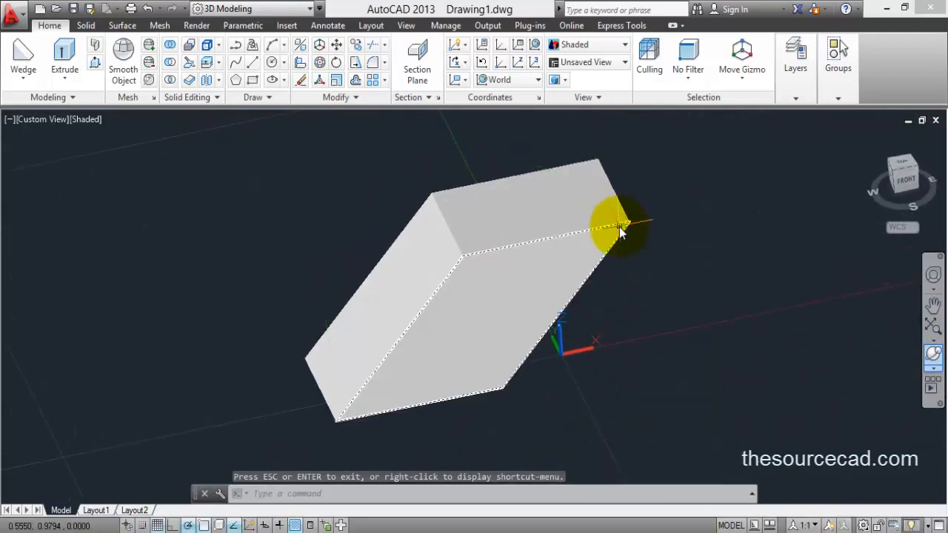
{"action": "key", "text": "ctrl+z"}
{"action": "key", "text": "ctrl+z"}
{"action": "key", "text": "ctrl+z"}
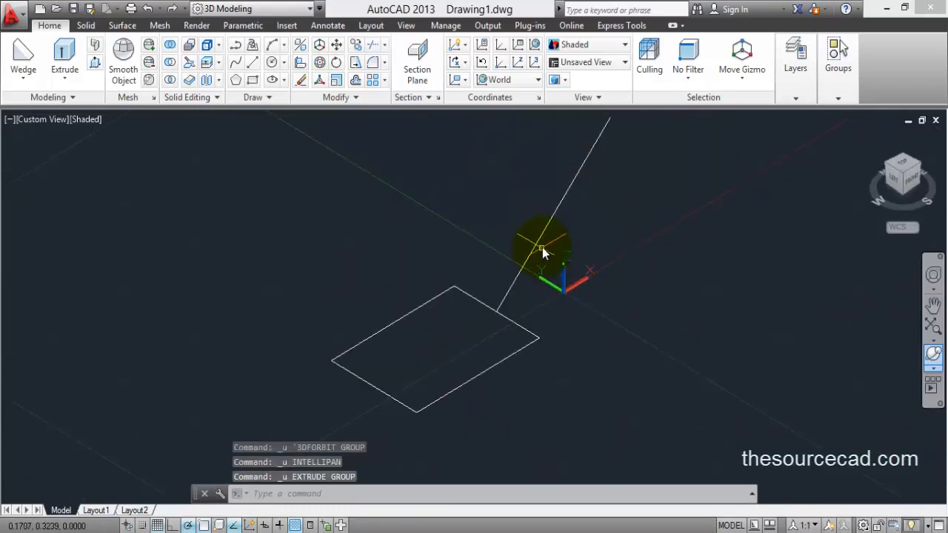
{"action": "left_click", "coordinate": [543, 240]}
{"action": "key", "text": "Delete"}
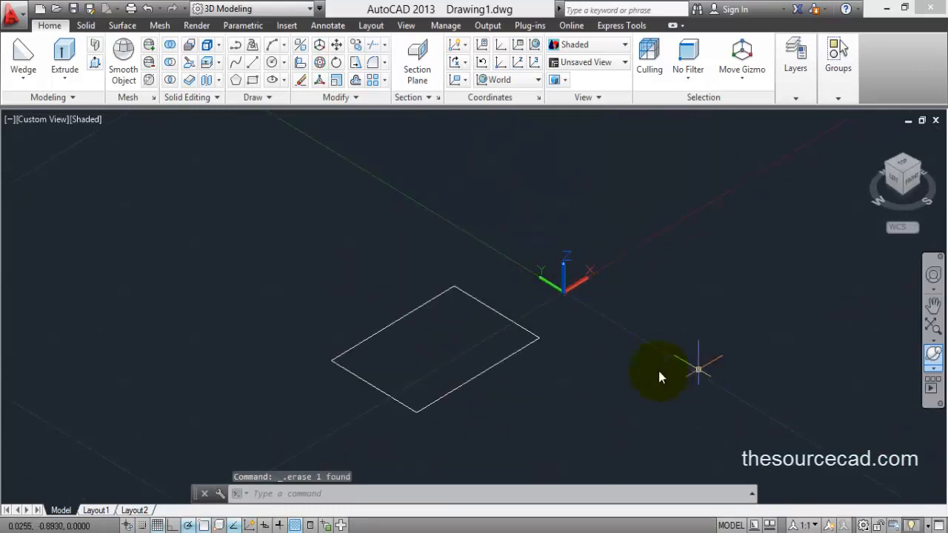
Extrude the rectangle with the Taper angle option, using a 10-degree taper and a height of 3.
{"action": "left_click", "coordinate": [66, 52]}
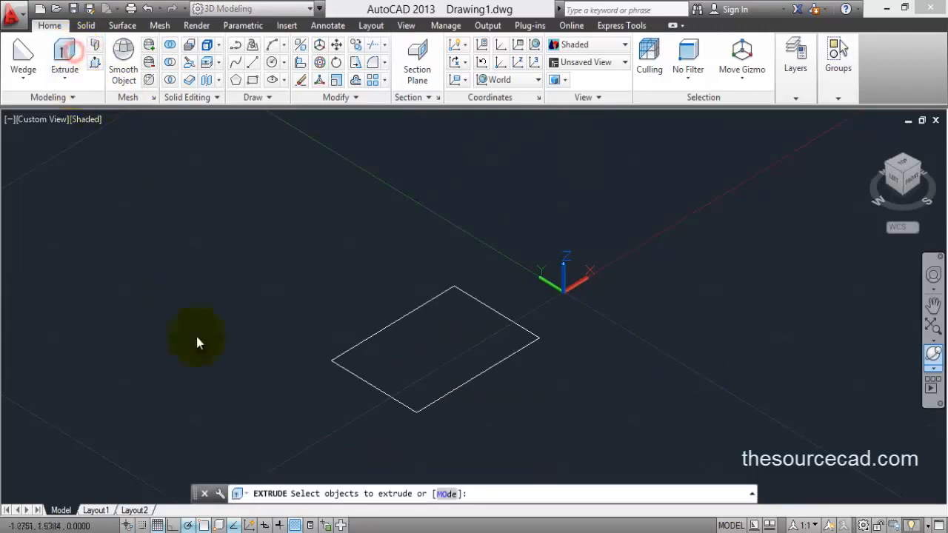
{"action": "left_click", "coordinate": [372, 344]}
{"action": "key", "text": "Return"}
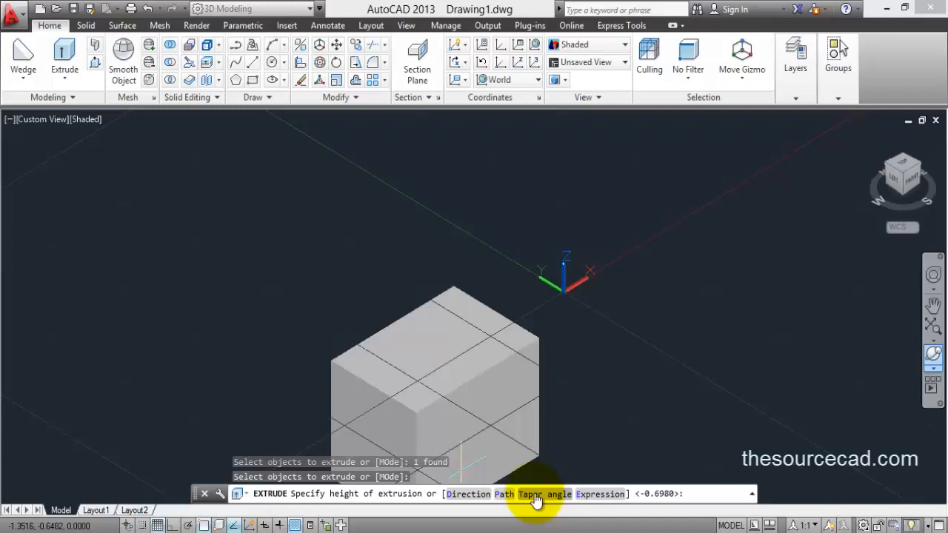
{"action": "left_click", "coordinate": [531, 494]}
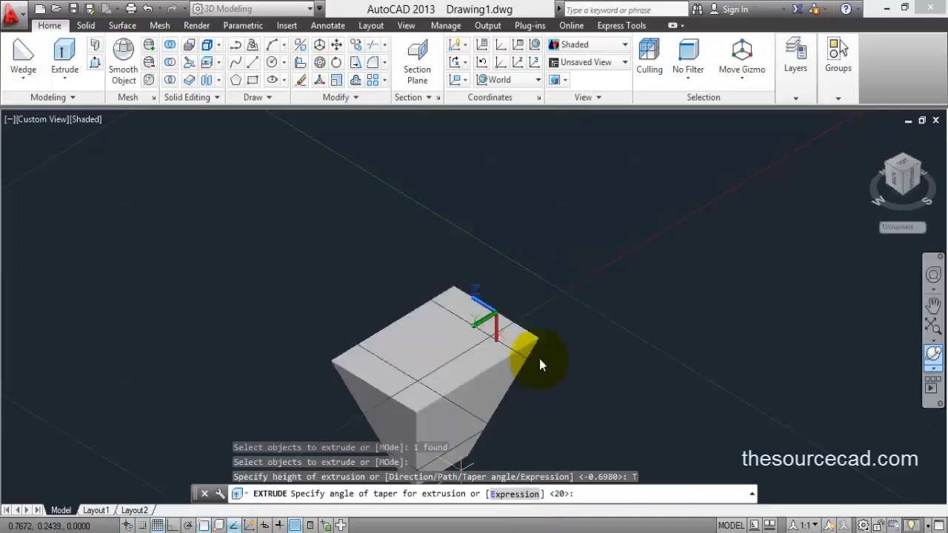
{"action": "type", "text": "10"}
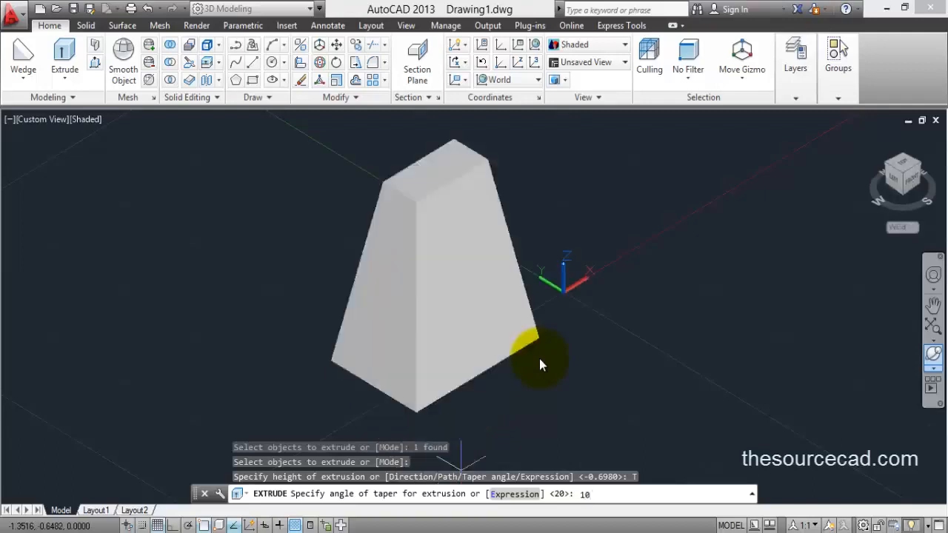
{"action": "key", "text": "Return"}
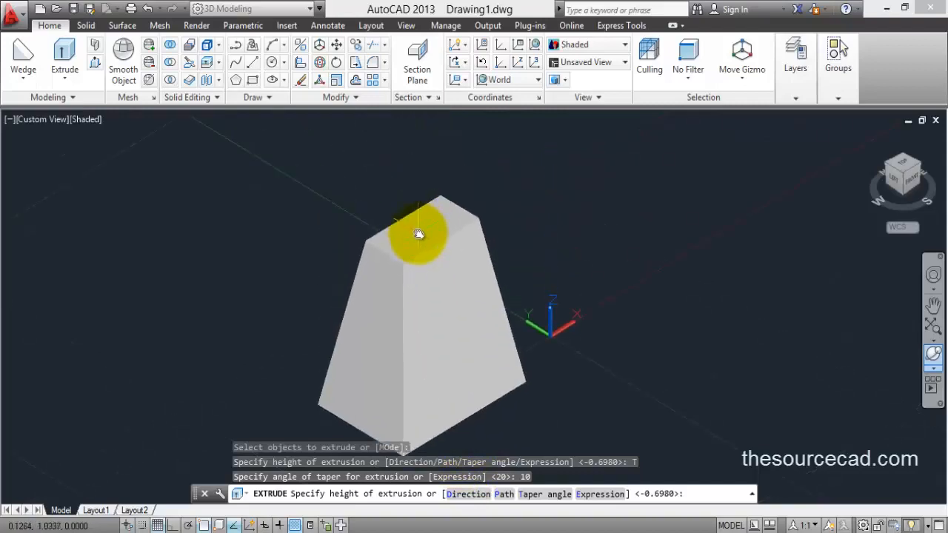
{"action": "key", "text": "Return"}
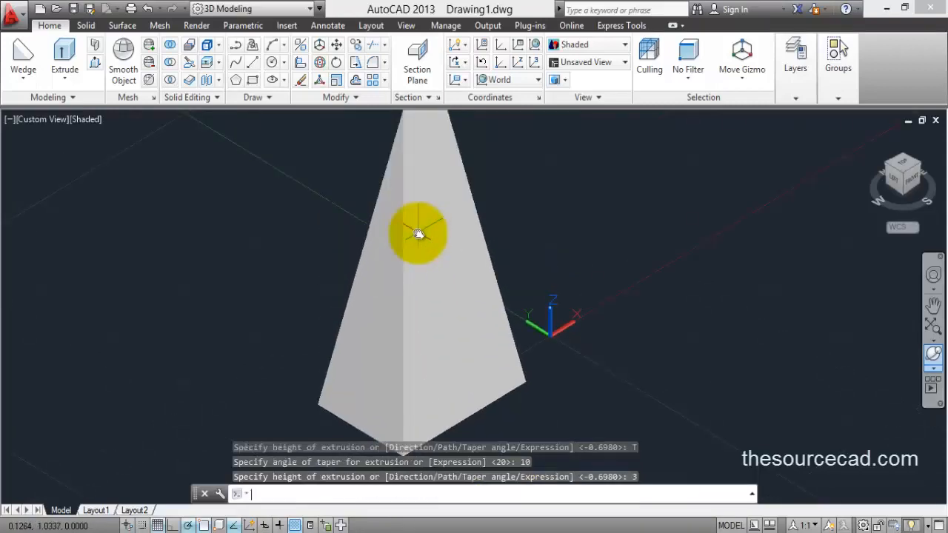
Erase the tapered solid.
{"action": "scroll", "coordinate": [518, 235], "scroll_direction": "down", "scroll_amount": 3}
{"action": "left_click_drag", "start_coordinate": [519, 235], "coordinate": [463, 214]}
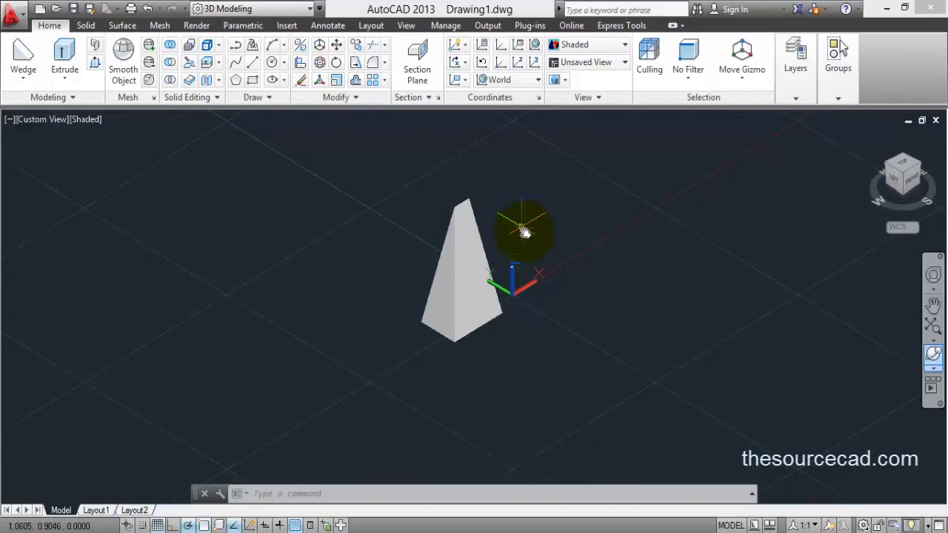
{"action": "left_click", "coordinate": [536, 328]}
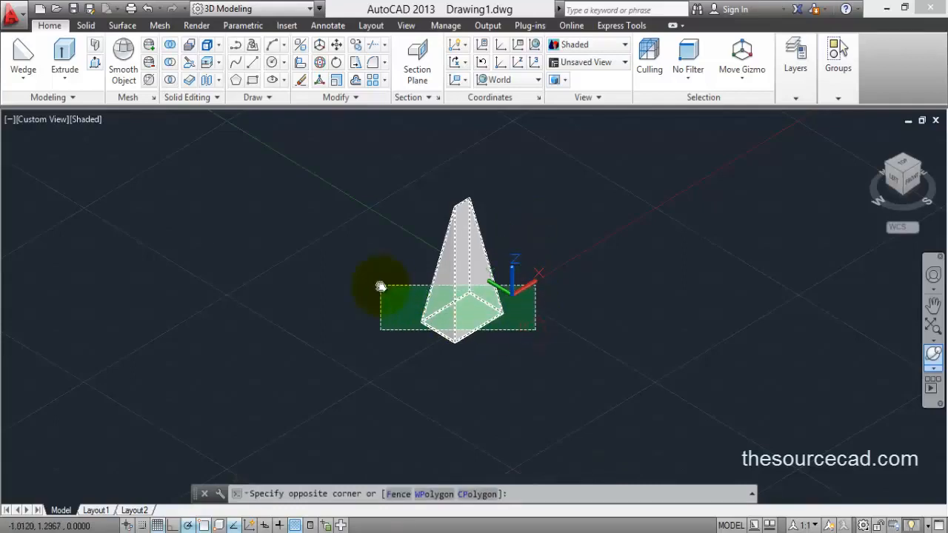
{"action": "left_click", "coordinate": [381, 287]}
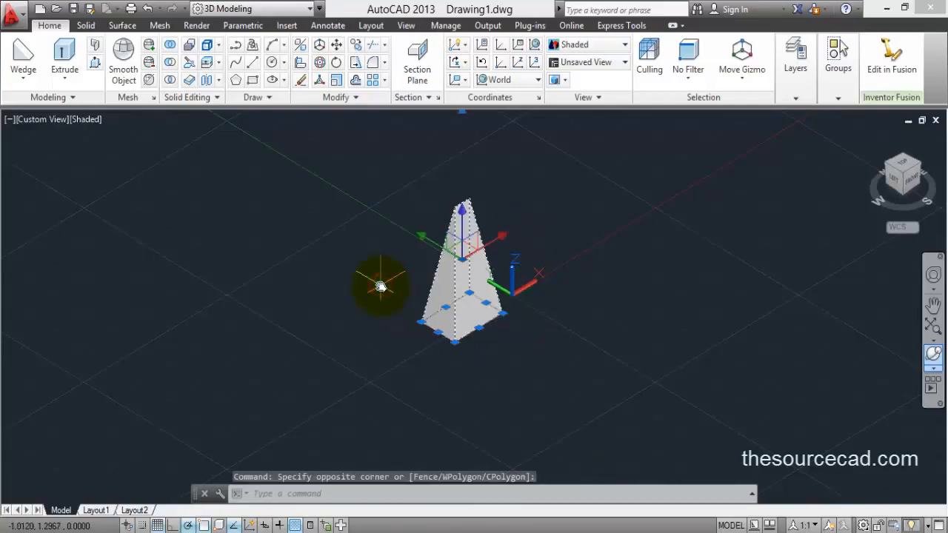
{"action": "key", "text": "Delete"}
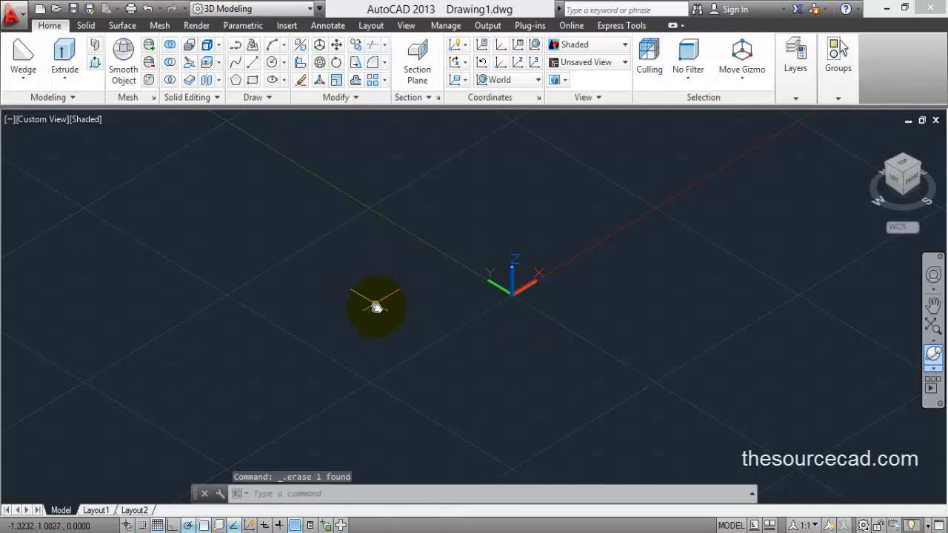
Draw a rectangle beside the origin and a circle of radius about 1.07 overlapping its front edge.
{"action": "left_click", "coordinate": [254, 81]}
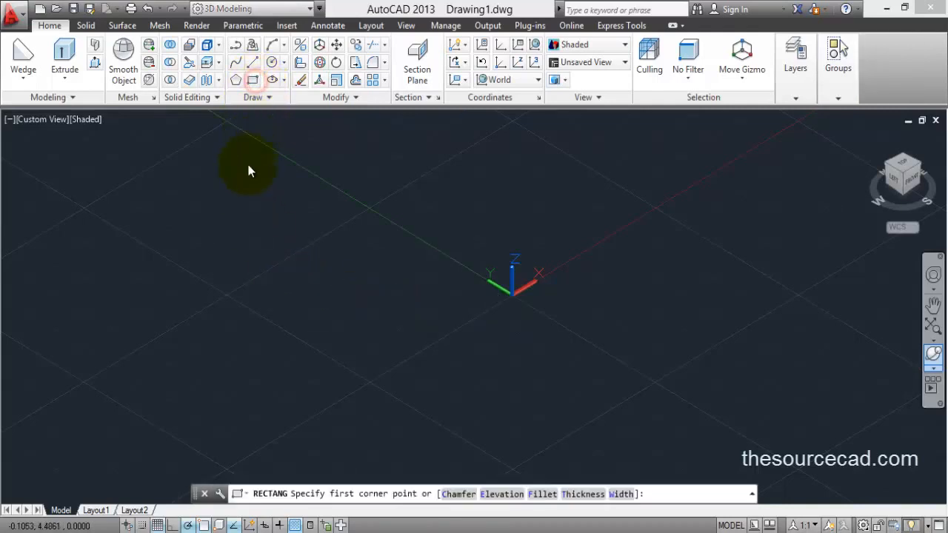
{"action": "left_click", "coordinate": [243, 293]}
{"action": "left_click", "coordinate": [490, 278]}
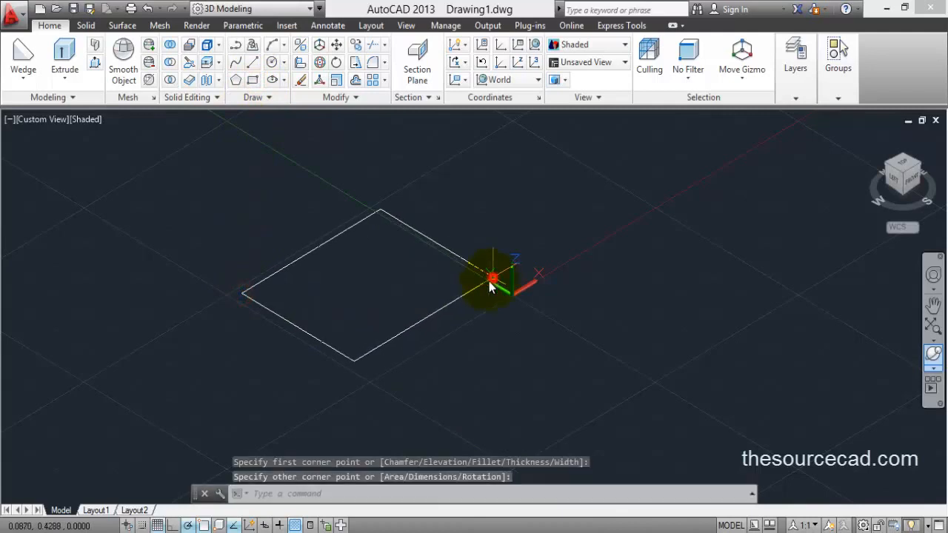
{"action": "left_click", "coordinate": [273, 63]}
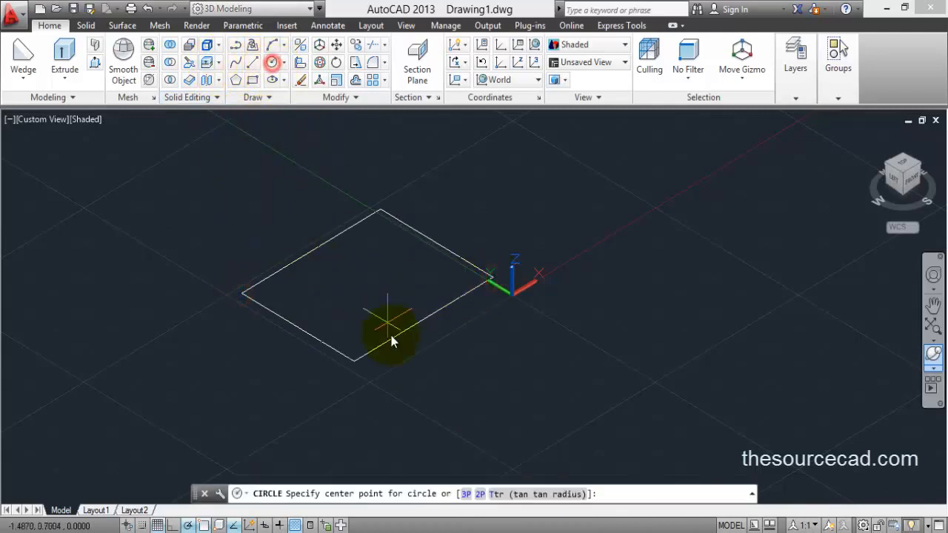
{"action": "left_click", "coordinate": [435, 335]}
{"action": "left_click", "coordinate": [449, 389]}
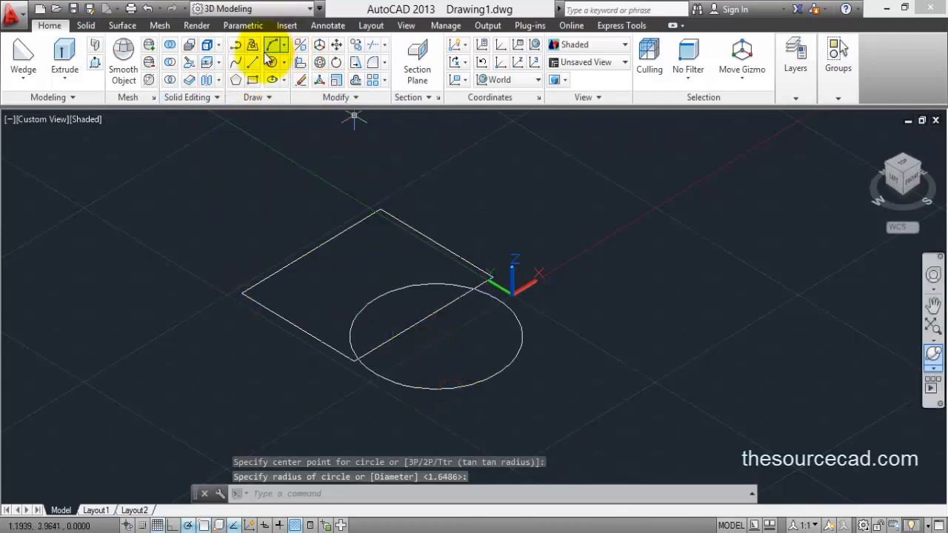
Draw a second, smaller rectangle overlapping the corner of the first rectangle farthest from the origin.
{"action": "left_click", "coordinate": [252, 79]}
{"action": "left_click", "coordinate": [187, 238]}
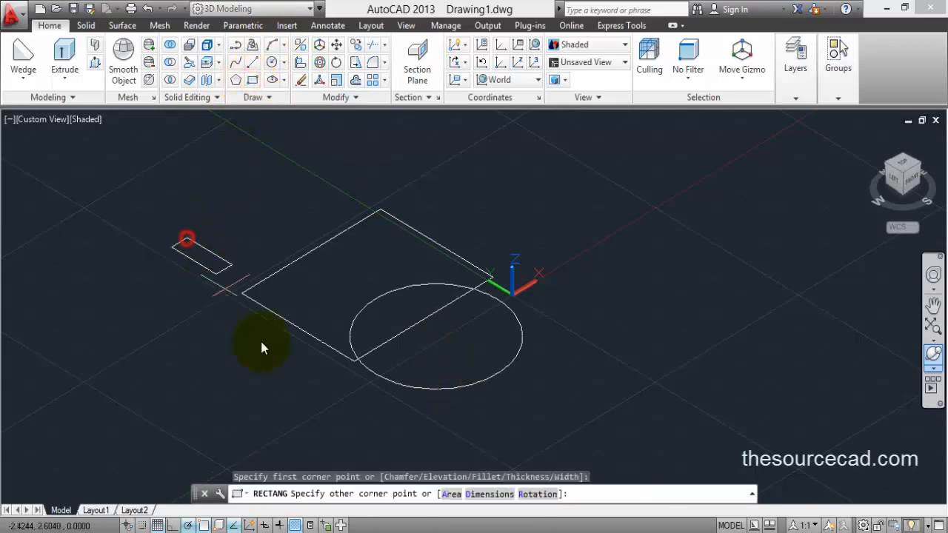
{"action": "left_click", "coordinate": [245, 363]}
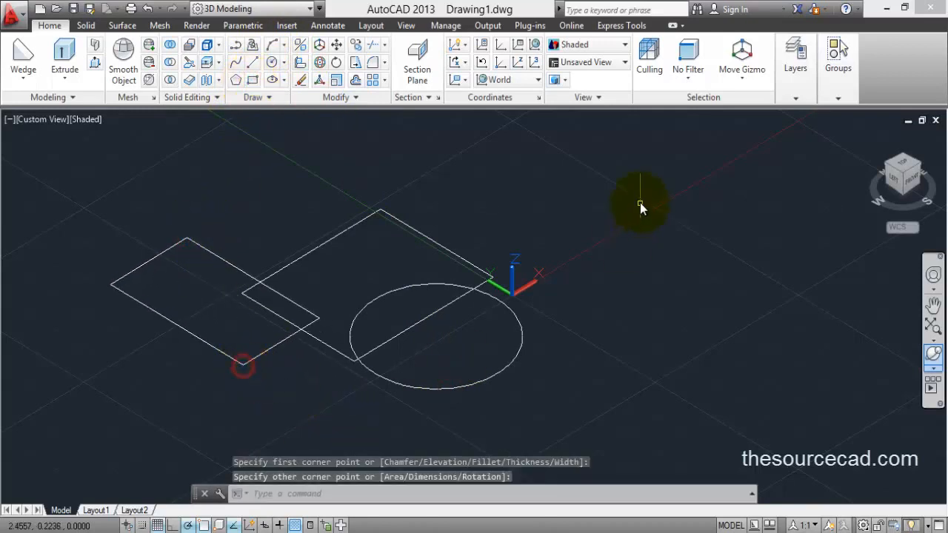
Presspull the area of the smaller rectangle lying outside the larger one to a height of 2.
{"action": "middle_click_drag", "start_coordinate": [566, 265], "coordinate": [643, 271]}
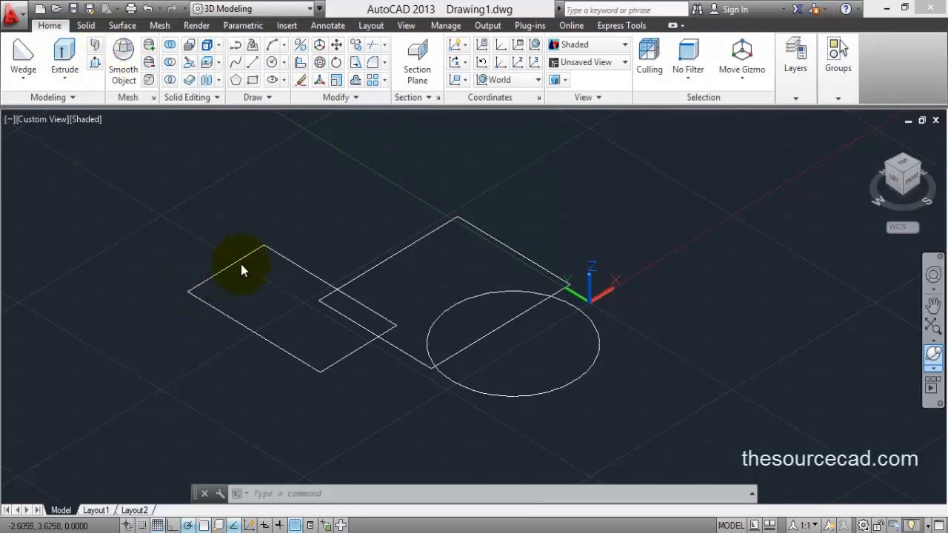
{"action": "left_click", "coordinate": [95, 64]}
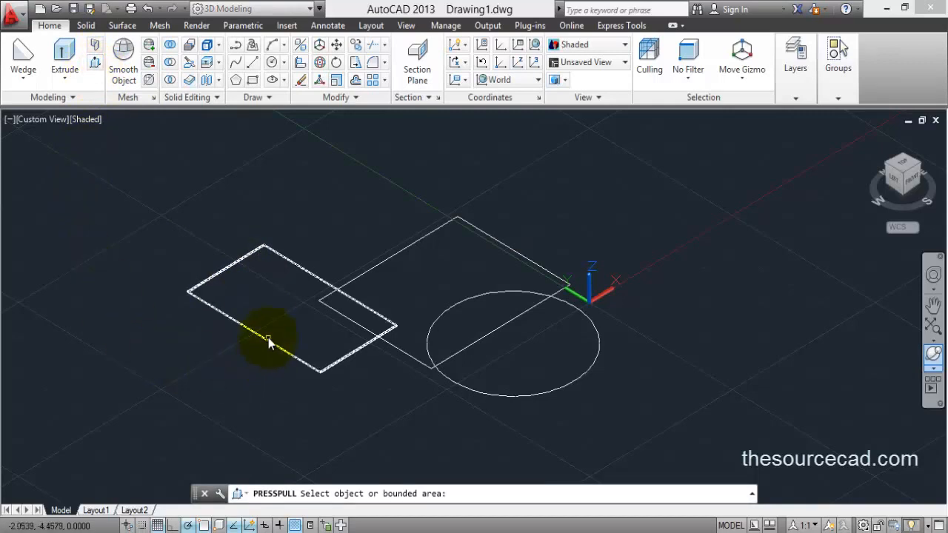
{"action": "left_click", "coordinate": [264, 291]}
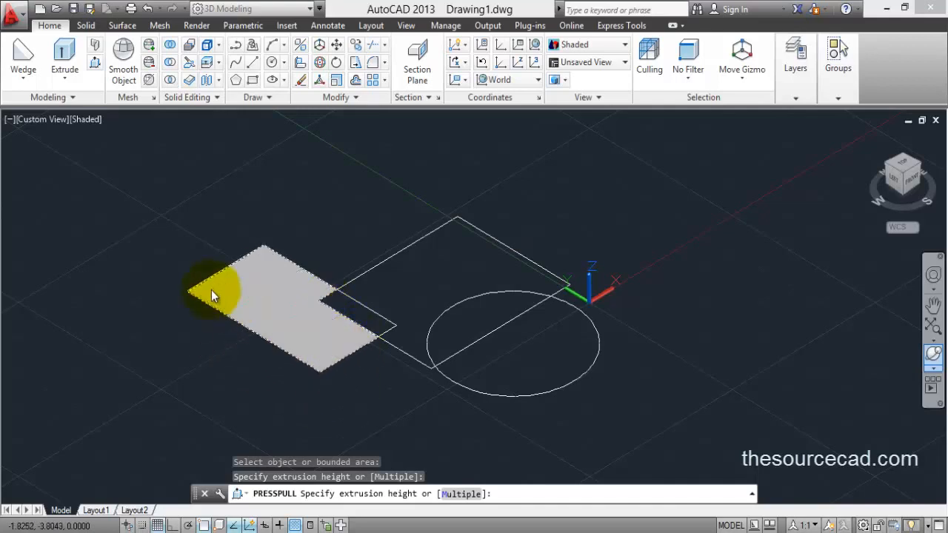
{"action": "left_click", "coordinate": [276, 174]}
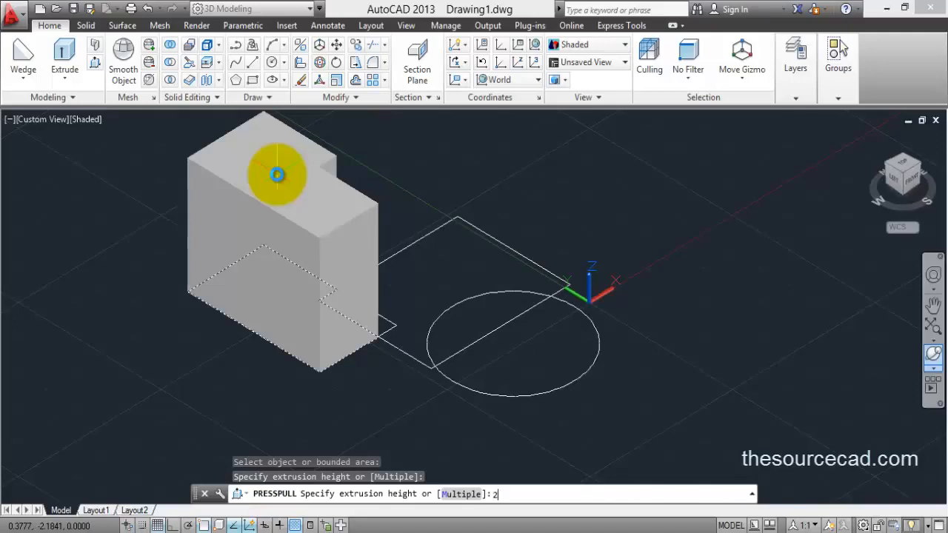
{"action": "key", "text": "Return"}
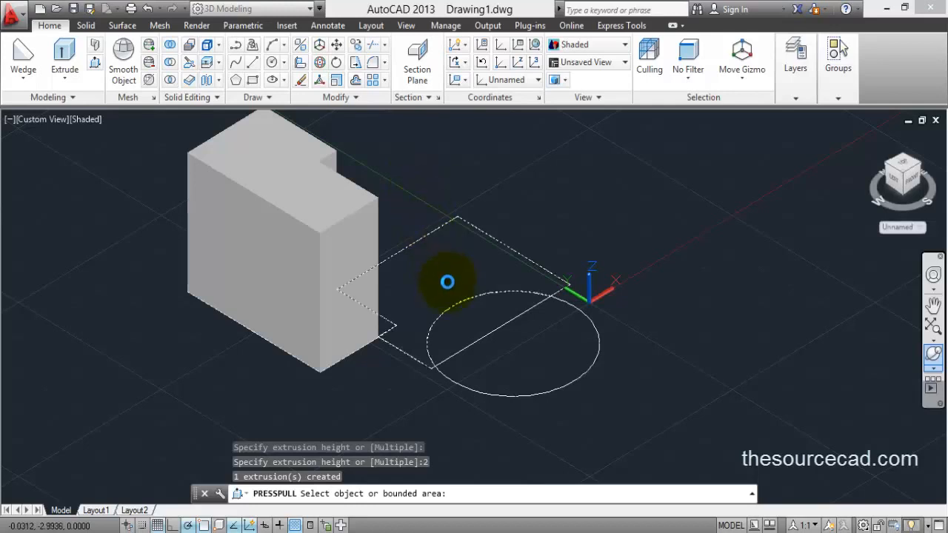
Presspull the area shared by the circle and the larger rectangle to a height of -2.
{"action": "left_click", "coordinate": [472, 317]}
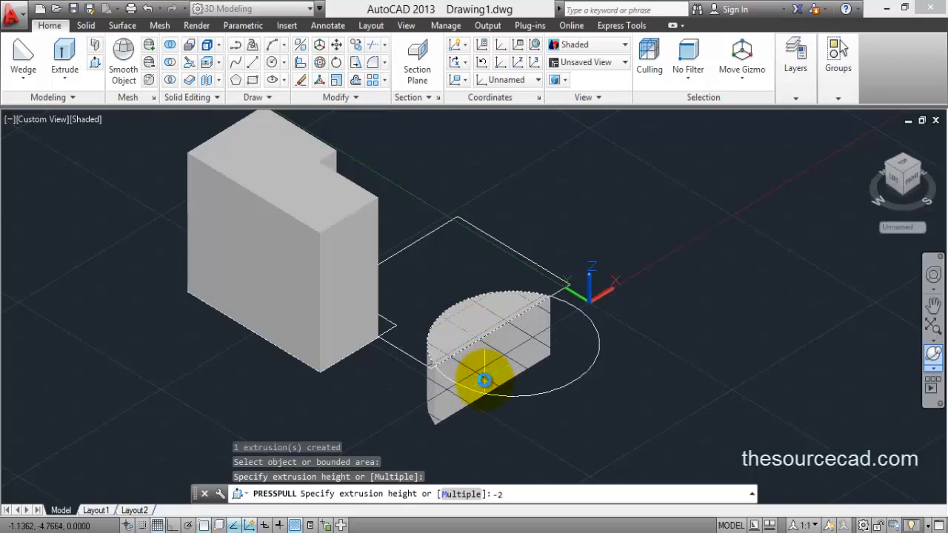
{"action": "key", "text": "Return"}
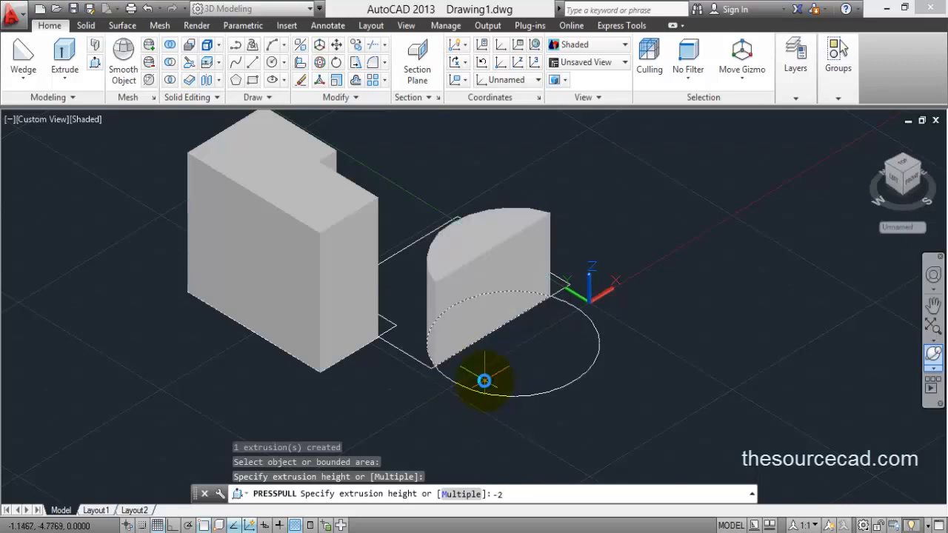
{"action": "key", "text": "Return"}
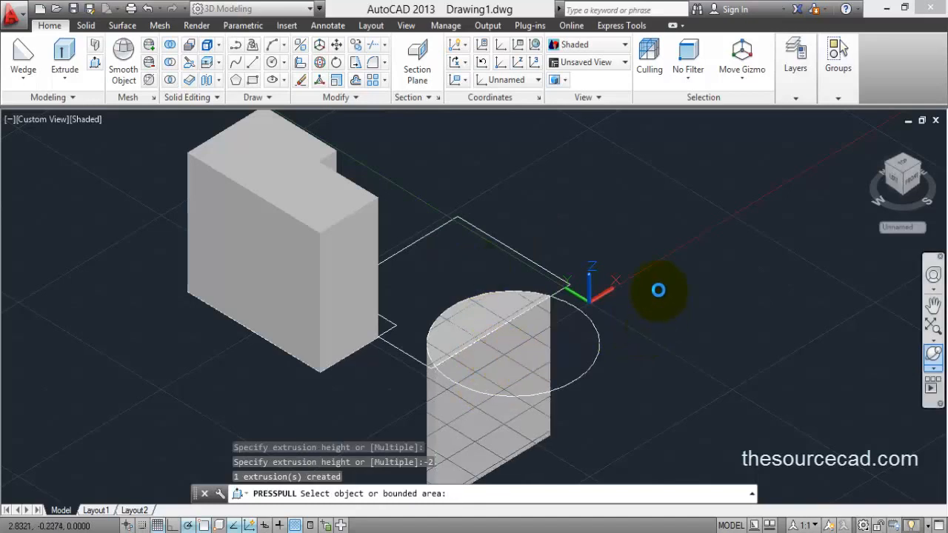
Presspull the larger rectangle's remaining area upward to about half the height of the neighbouring block.
{"action": "middle_click_drag", "start_coordinate": [629, 300], "coordinate": [633, 264]}
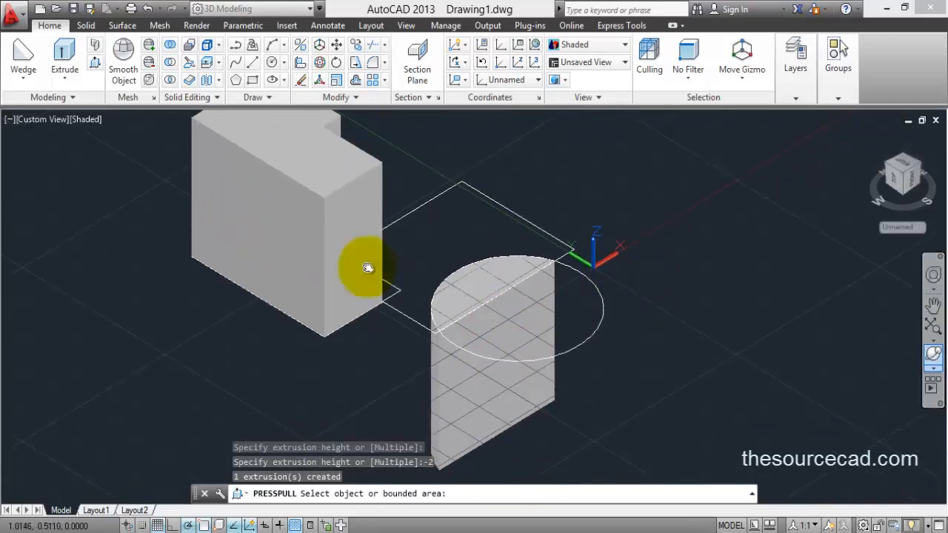
{"action": "left_click", "coordinate": [474, 234]}
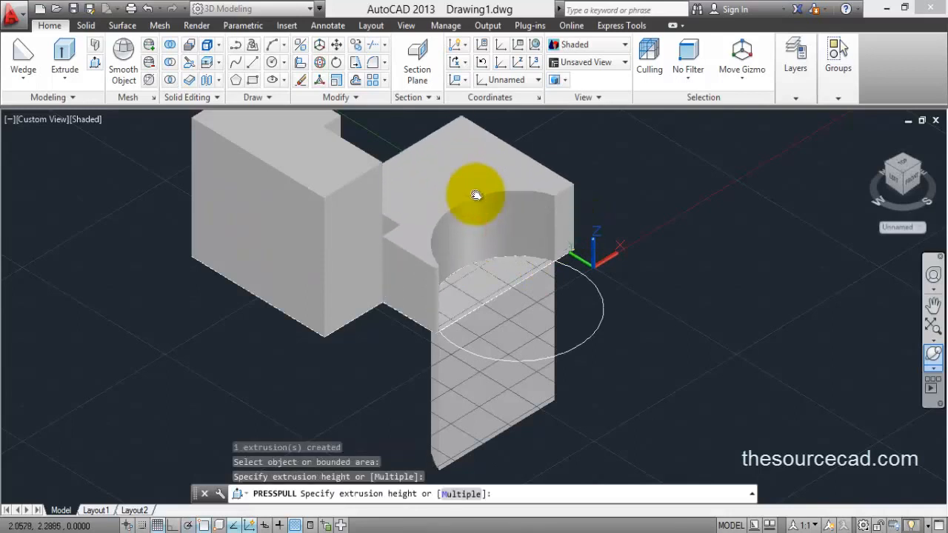
{"action": "left_click", "coordinate": [476, 194]}
{"action": "key", "text": "Return"}
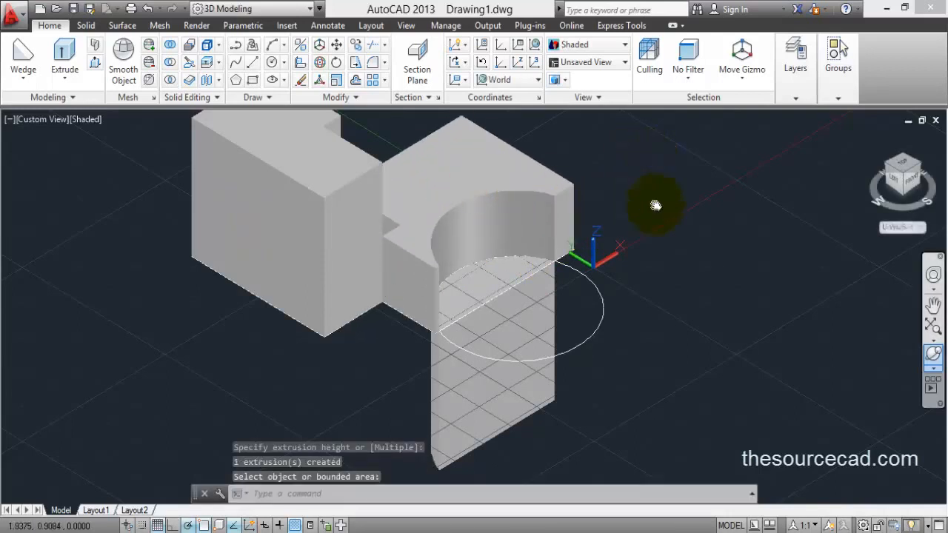
Turn on Dynamic UCS and draw a small circle on the top face of the block with the curved cutout.
{"action": "left_click", "coordinate": [934, 355]}
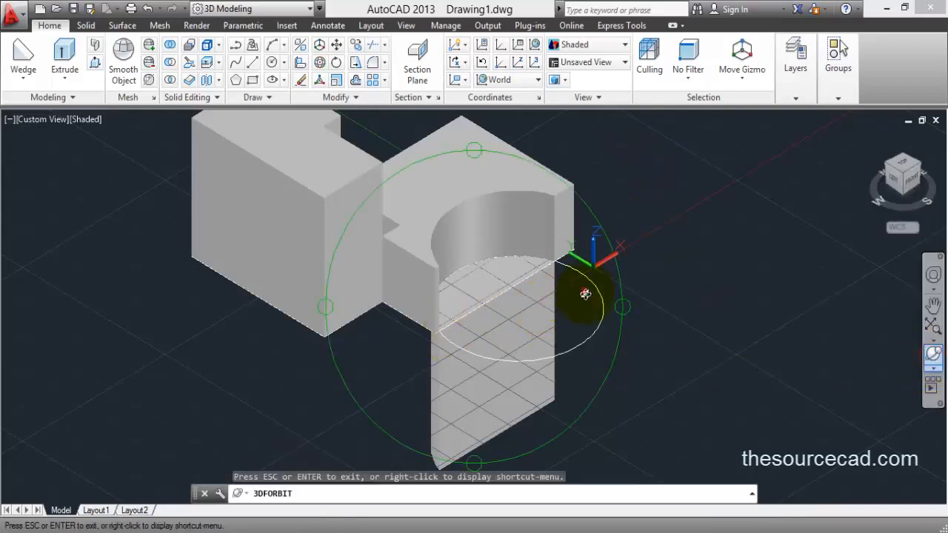
{"action": "left_click_drag", "start_coordinate": [575, 279], "coordinate": [479, 258]}
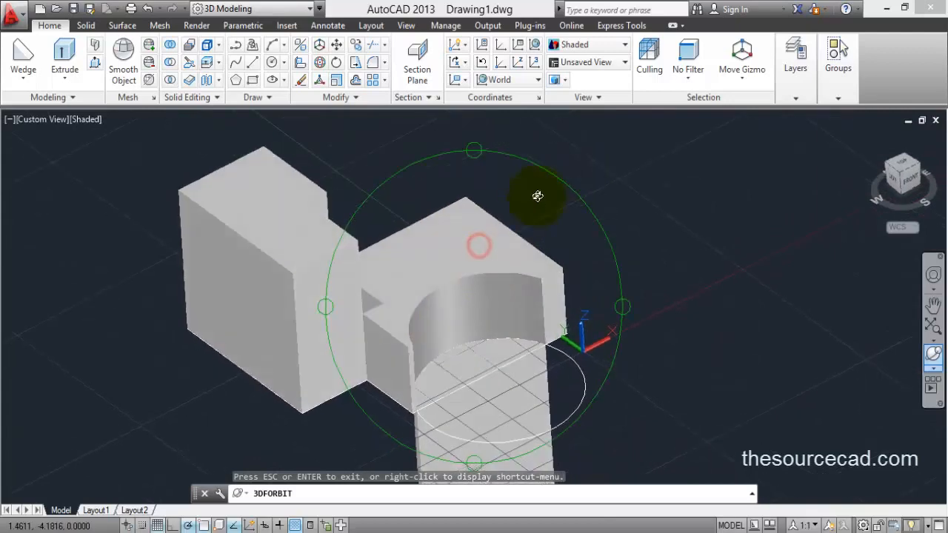
{"action": "right_click", "coordinate": [540, 197]}
{"action": "left_click", "coordinate": [553, 206]}
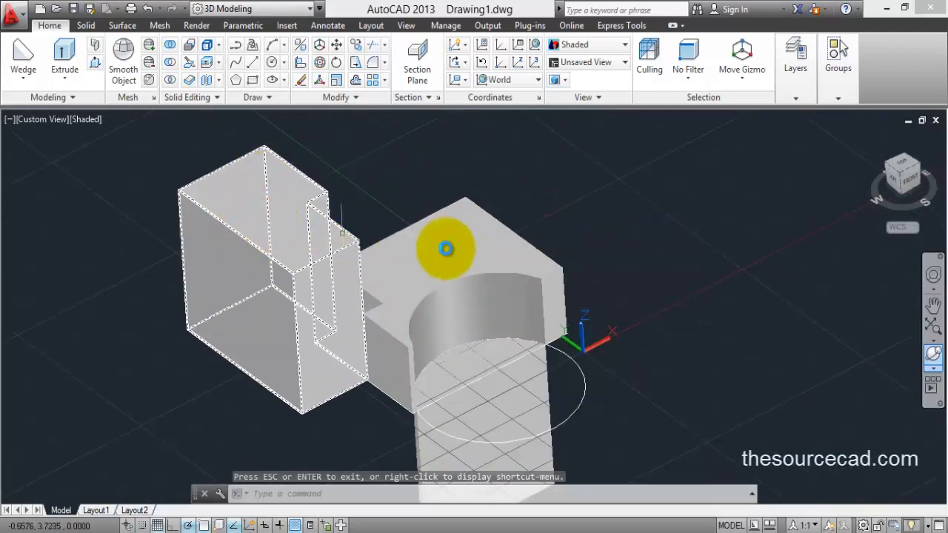
{"action": "left_click", "coordinate": [273, 63]}
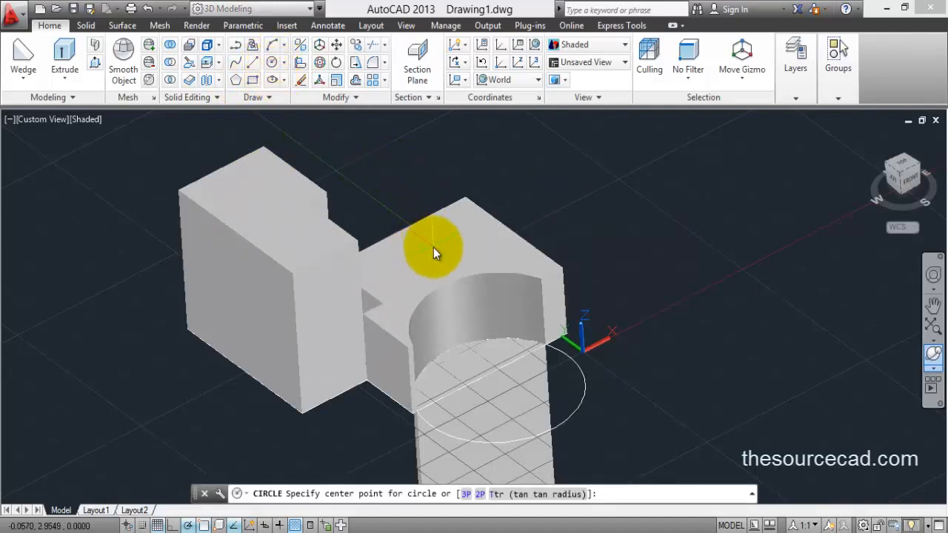
{"action": "left_click", "coordinate": [248, 525]}
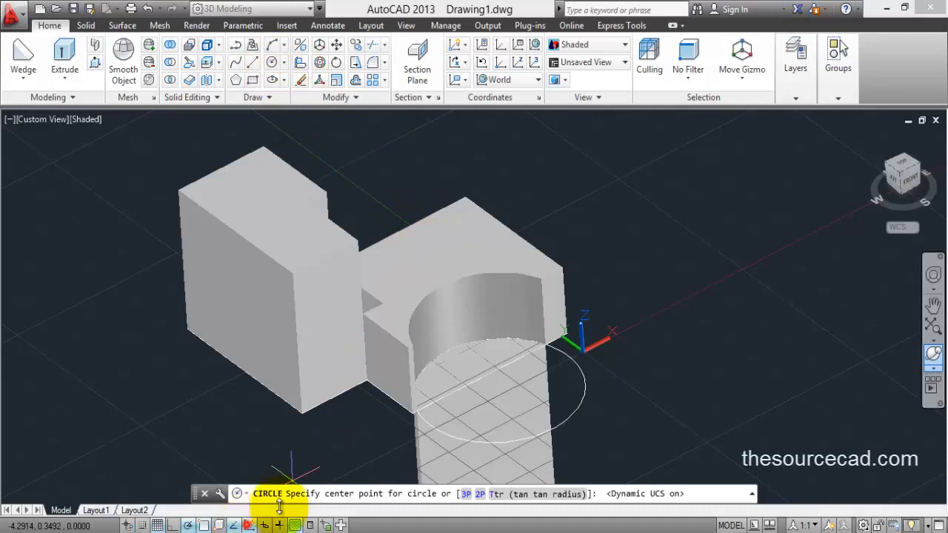
{"action": "left_click", "coordinate": [429, 252]}
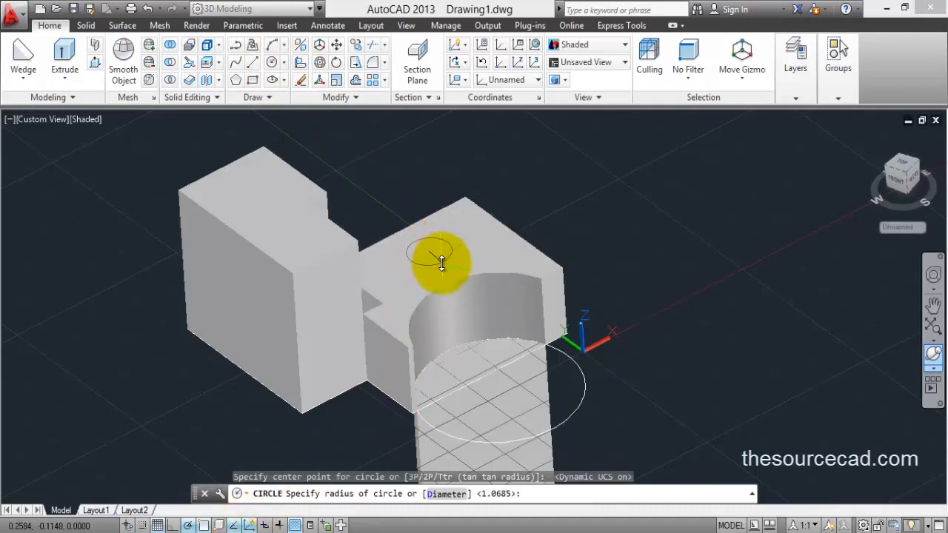
{"action": "left_click", "coordinate": [442, 262]}
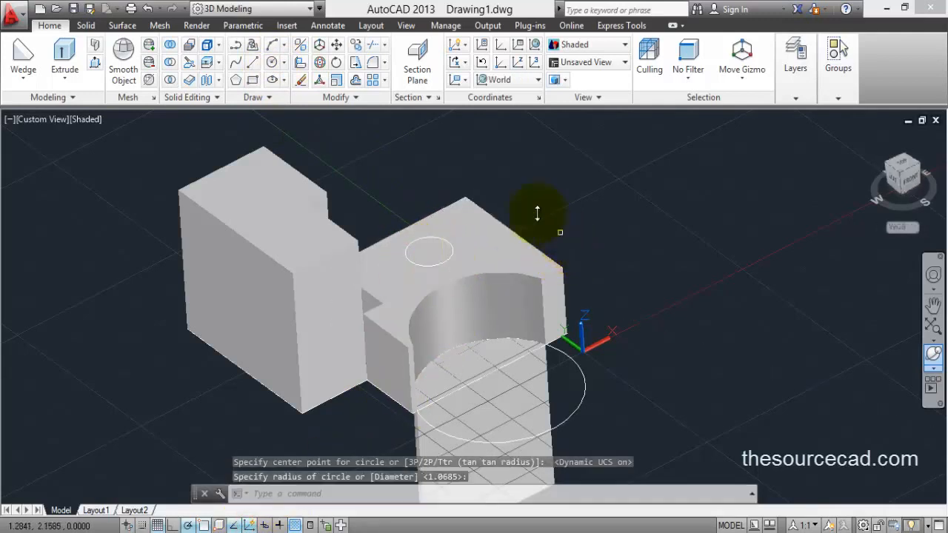
Presspull the small circle on the block's top face downward through the whole block to cut a round through hole.
{"action": "left_click", "coordinate": [95, 63]}
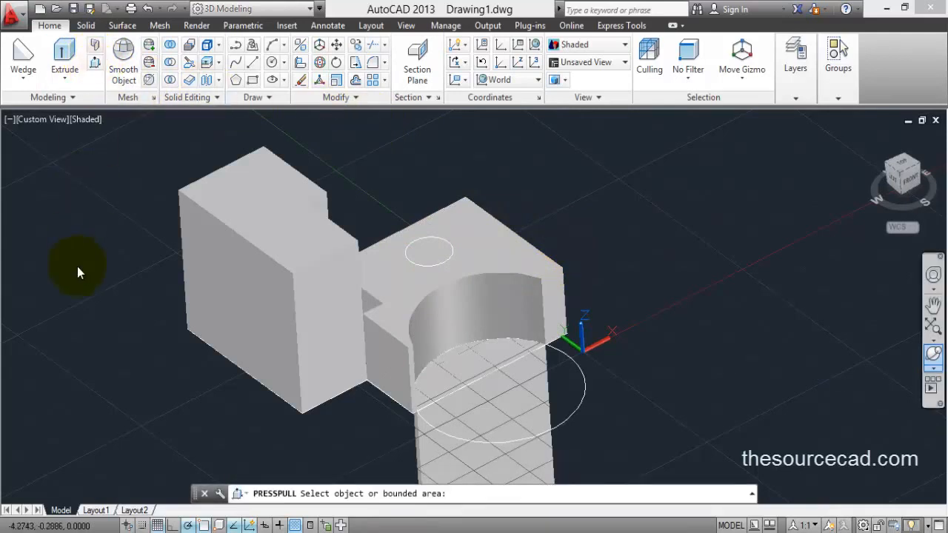
{"action": "left_click", "coordinate": [427, 253]}
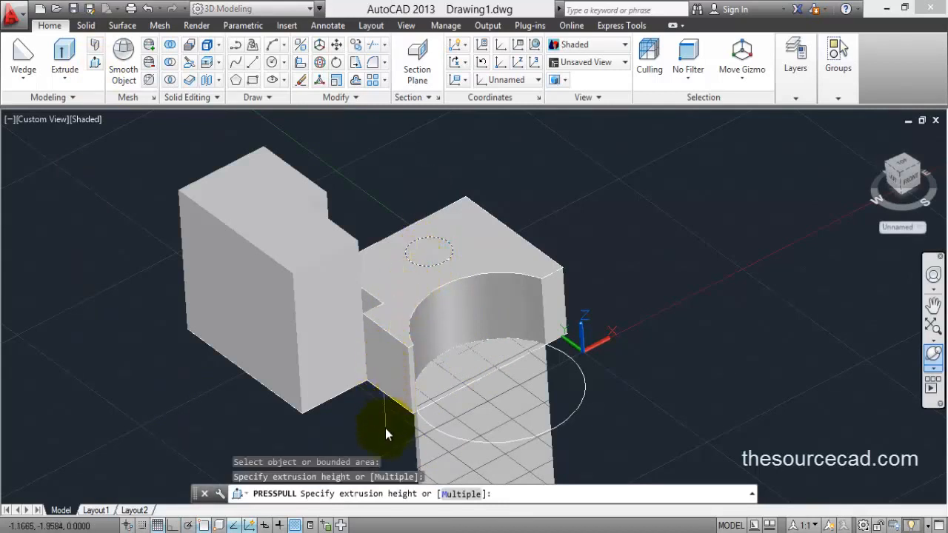
{"action": "middle_click_drag", "start_coordinate": [395, 446], "coordinate": [402, 337]}
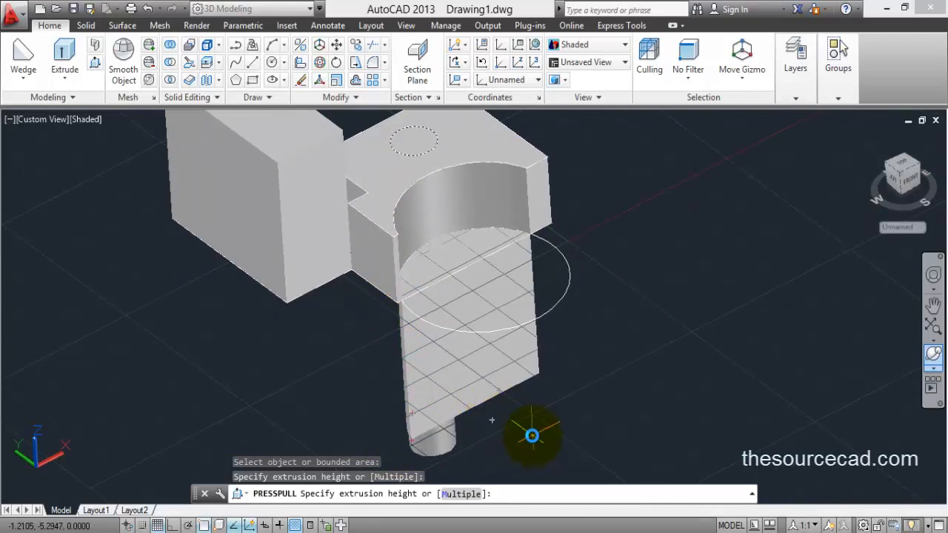
{"action": "left_click", "coordinate": [532, 436]}
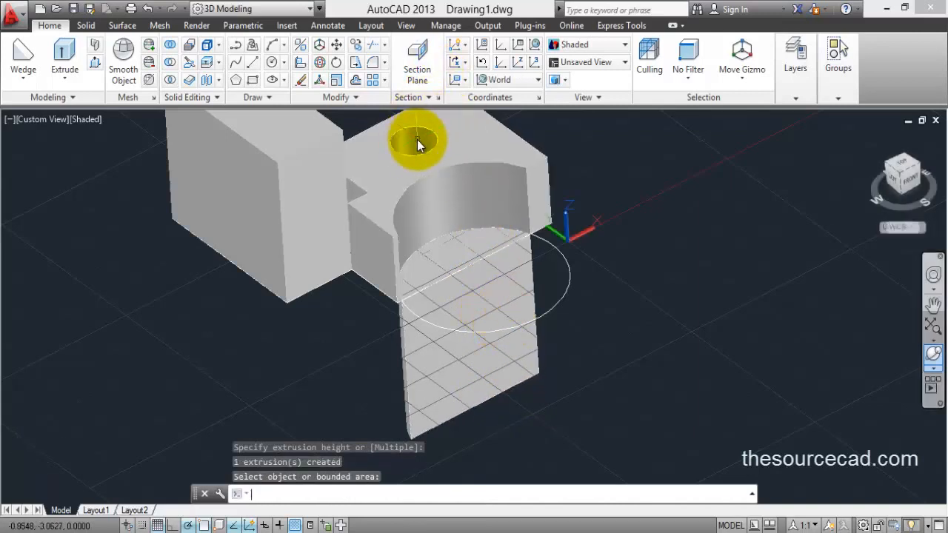
{"action": "key", "text": "Return"}
{"action": "middle_click_drag", "start_coordinate": [422, 142], "coordinate": [617, 244], "text": "shift"}
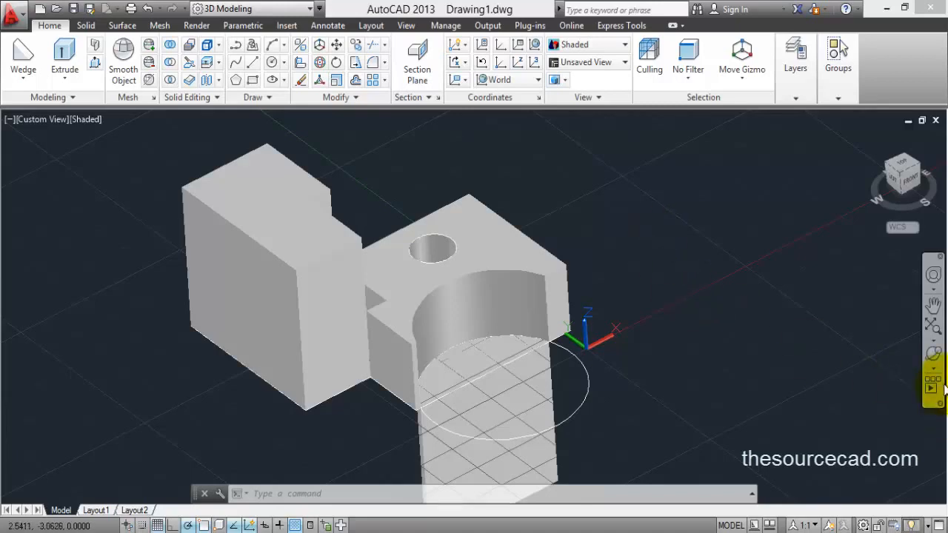
Erase all objects in the drawing, including the solids and the remaining circle outline.
{"action": "left_click", "coordinate": [934, 354]}
{"action": "left_click_drag", "start_coordinate": [492, 327], "coordinate": [499, 256]}
{"action": "right_click", "coordinate": [548, 188]}
{"action": "left_click", "coordinate": [552, 192]}
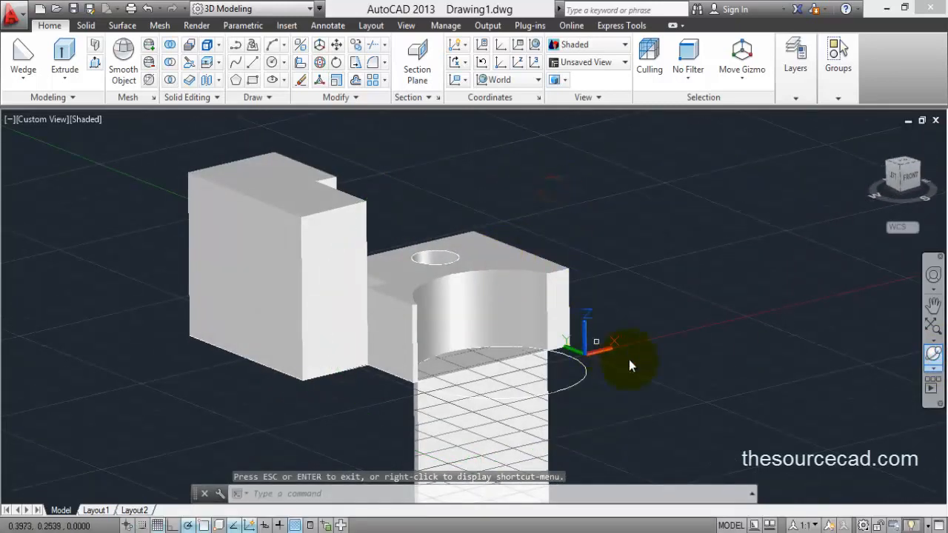
{"action": "key", "text": "ctrl+a"}
{"action": "key", "text": "Delete"}
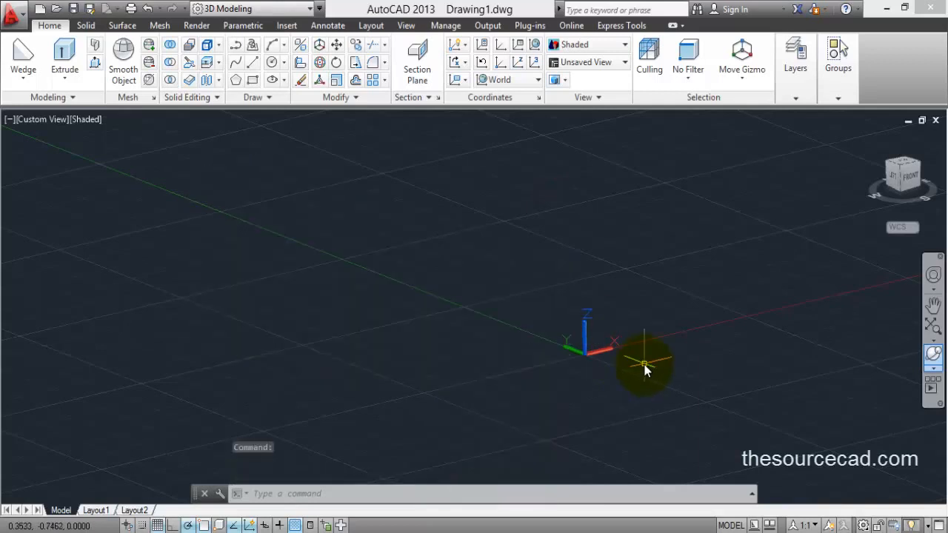
Draw a large rectangle on the ground plane just behind the UCS origin, extending across the Y axis.
{"action": "left_click", "coordinate": [932, 355]}
{"action": "left_click_drag", "start_coordinate": [546, 263], "coordinate": [548, 217]}
{"action": "right_click", "coordinate": [555, 219]}
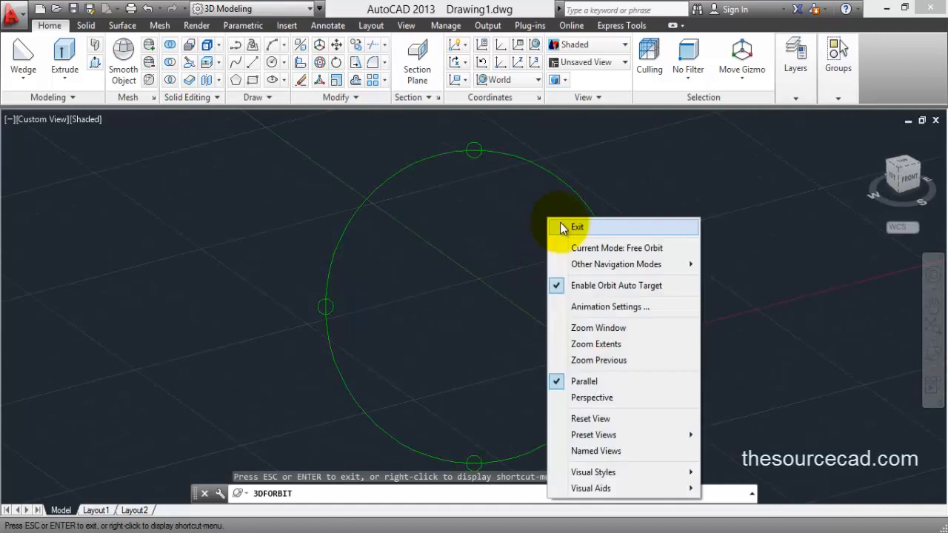
{"action": "left_click", "coordinate": [565, 224]}
{"action": "left_click", "coordinate": [253, 80]}
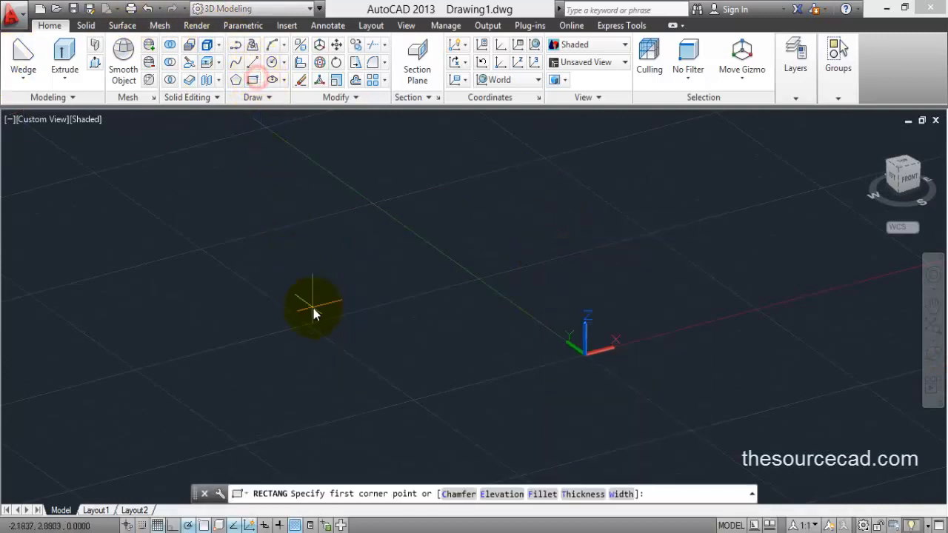
{"action": "left_click", "coordinate": [327, 265]}
{"action": "left_click", "coordinate": [627, 294]}
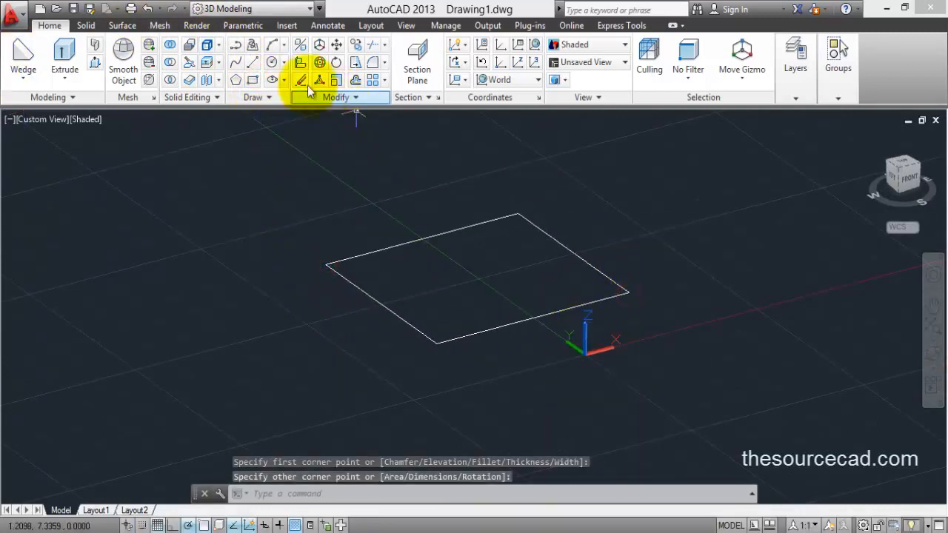
Draw a circle centred inside the rectangle near its front corner, large enough to extend beyond the rectangle's front edges.
{"action": "left_click", "coordinate": [271, 62]}
{"action": "left_click", "coordinate": [460, 313]}
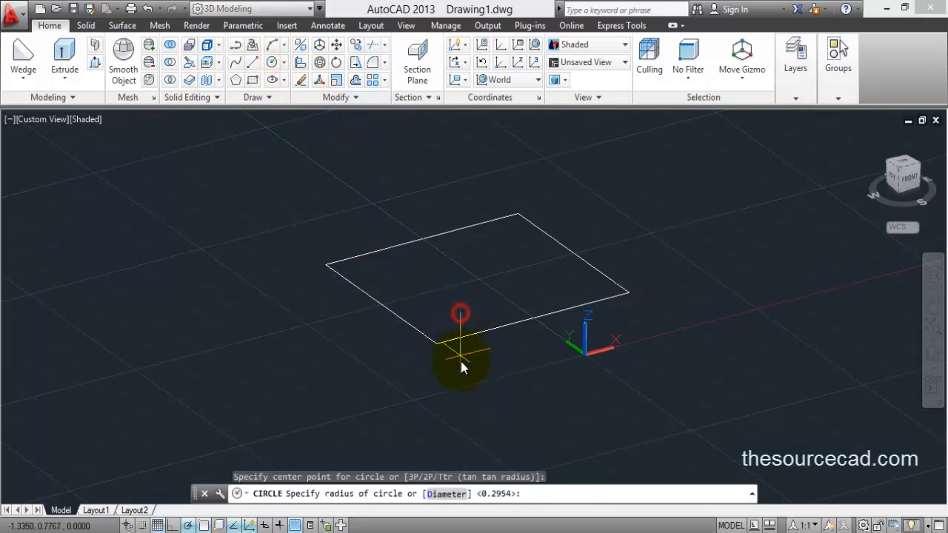
{"action": "left_click", "coordinate": [459, 363]}
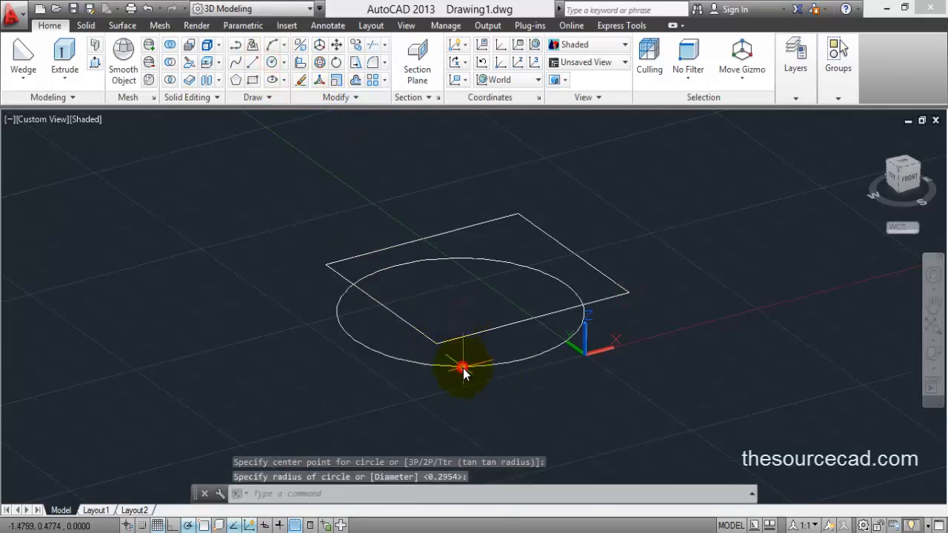
Presspull the circle by its outline upward into a full cylinder slightly taller than the circle's radius.
{"action": "left_click", "coordinate": [95, 62]}
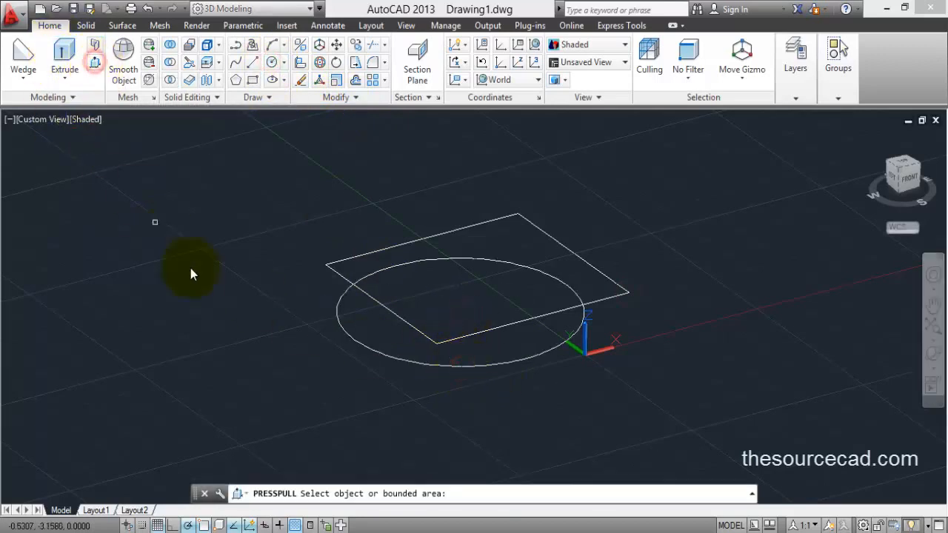
{"action": "left_click", "coordinate": [346, 335]}
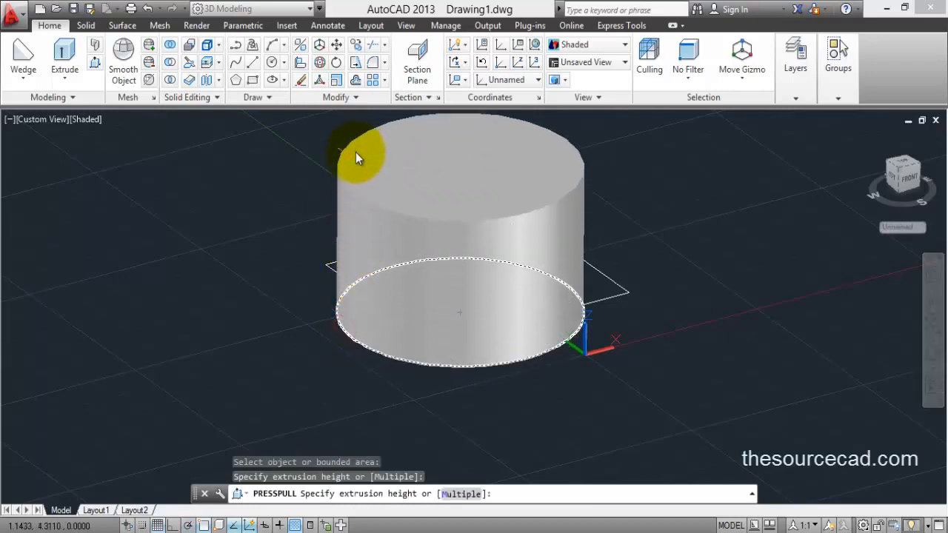
{"action": "left_click", "coordinate": [385, 175]}
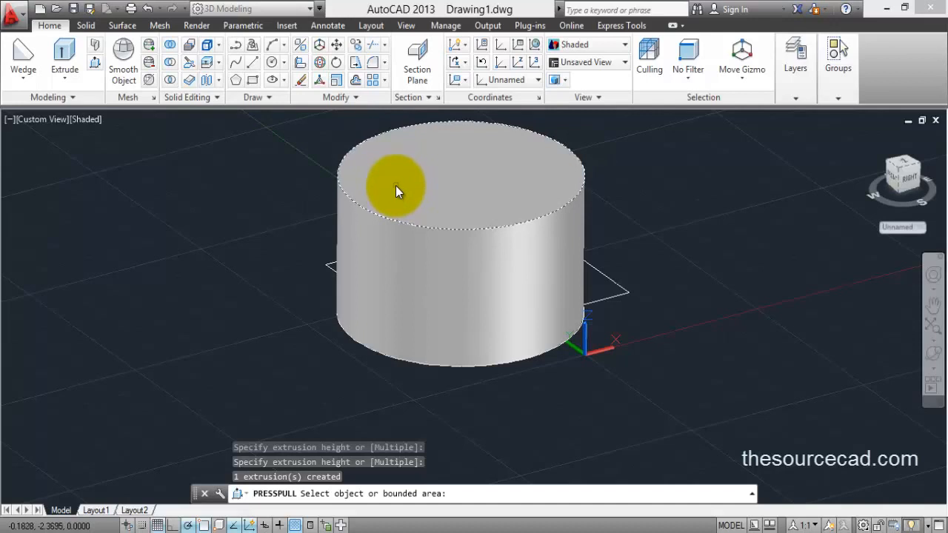
{"action": "key", "text": "Return"}
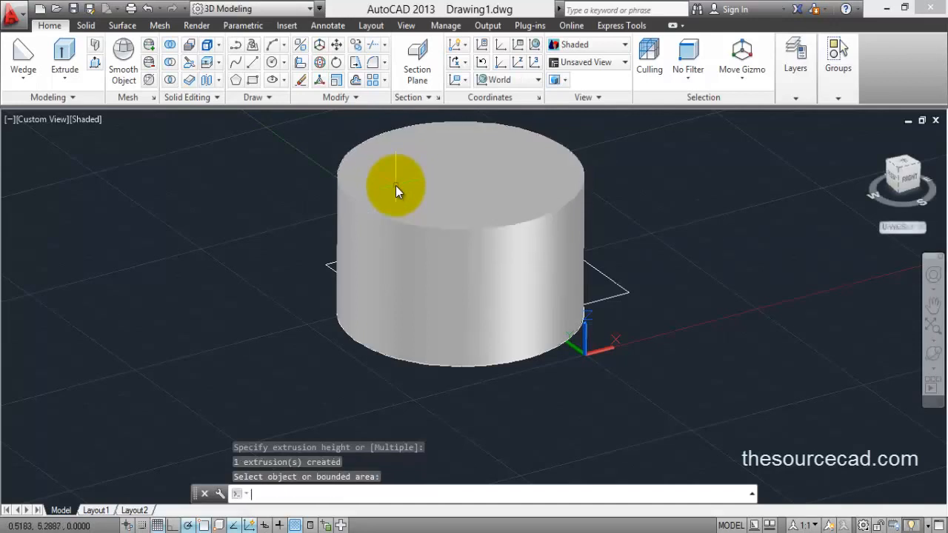
{"action": "left_click", "coordinate": [380, 195]}
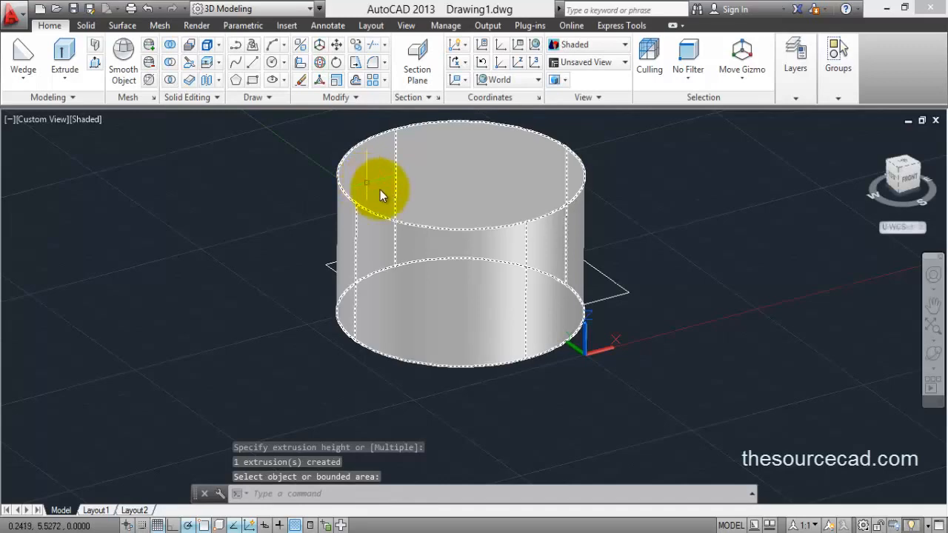
{"action": "left_click", "coordinate": [934, 356]}
{"action": "left_click_drag", "start_coordinate": [486, 201], "coordinate": [571, 270]}
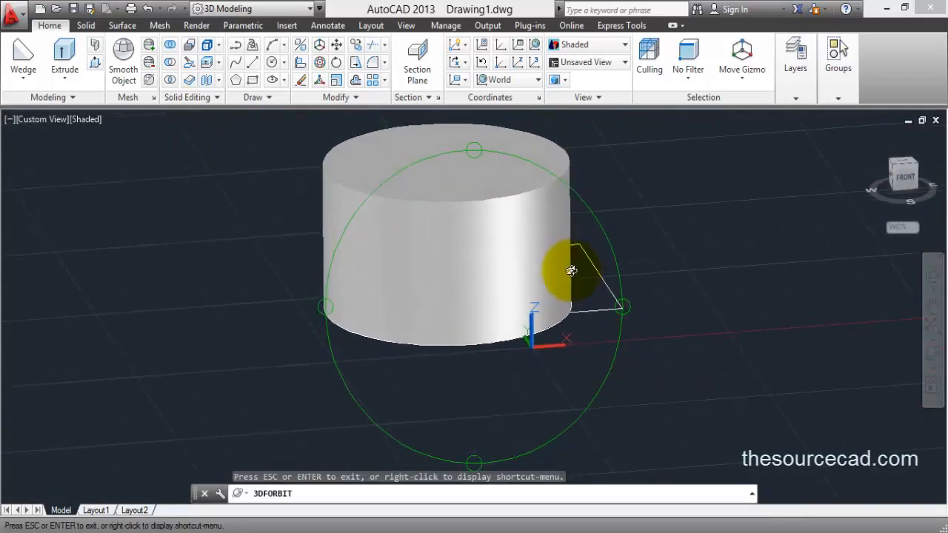
{"action": "key", "text": "Escape"}
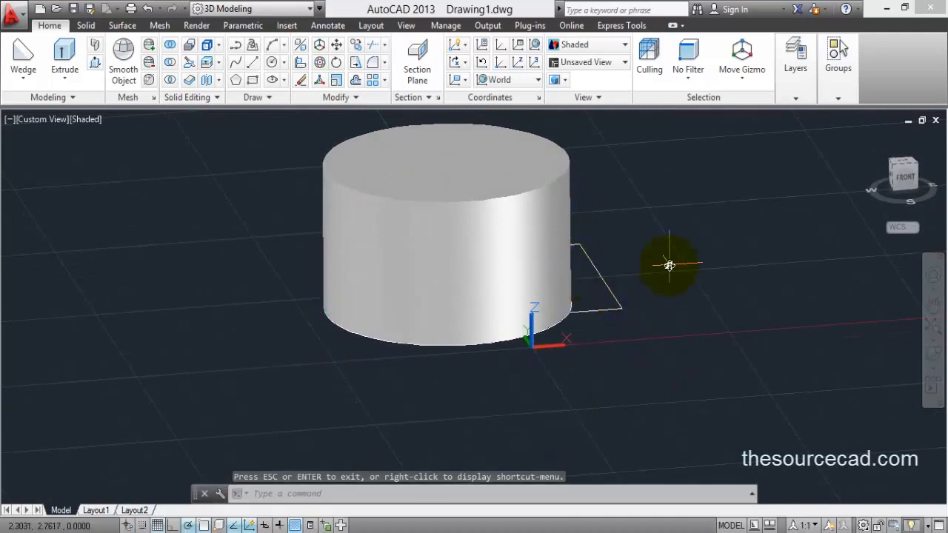